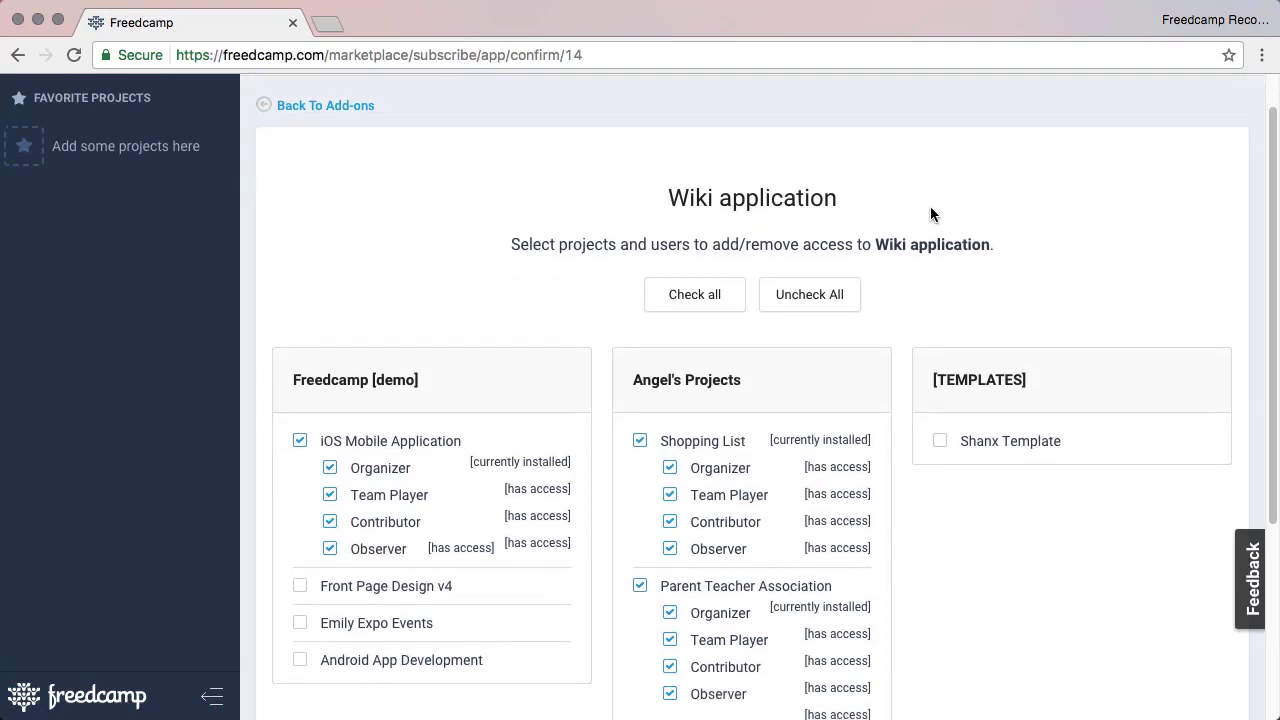
scroll(935, 215, "down", 1)
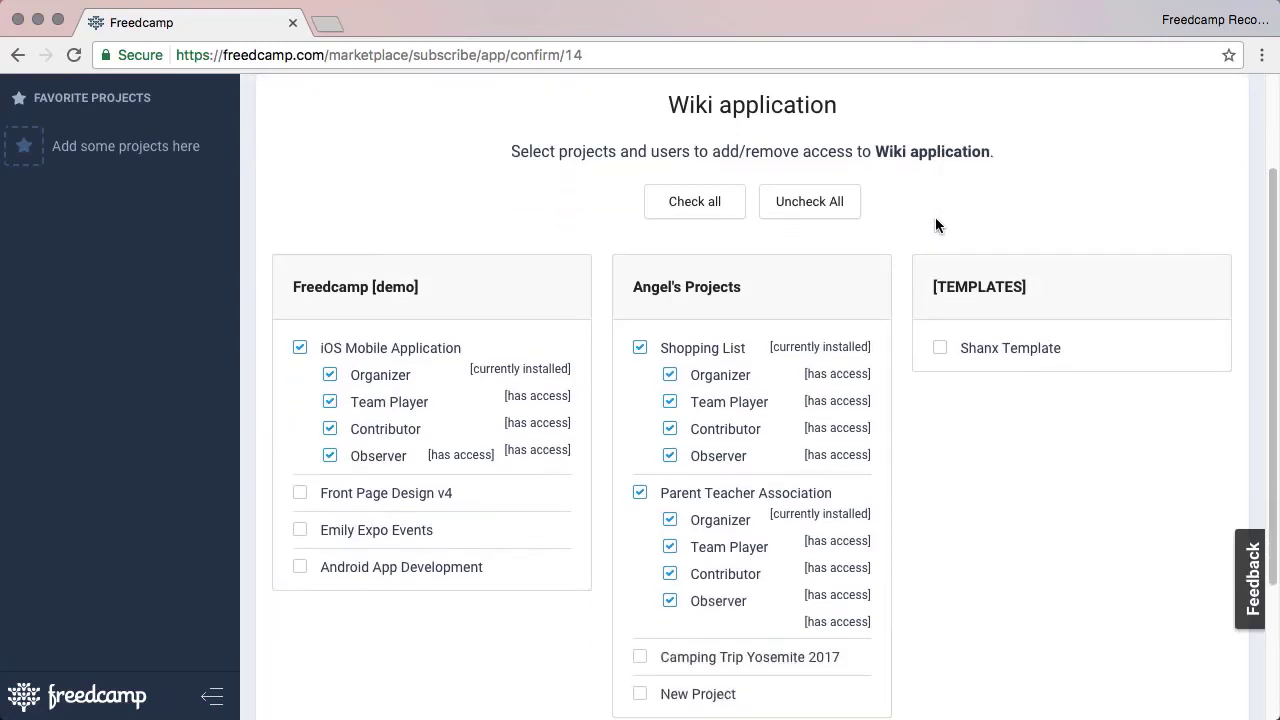
Step: Grant Wiki access to all projects and roles except New Project's Managers and Team Player
left_click(686, 349)
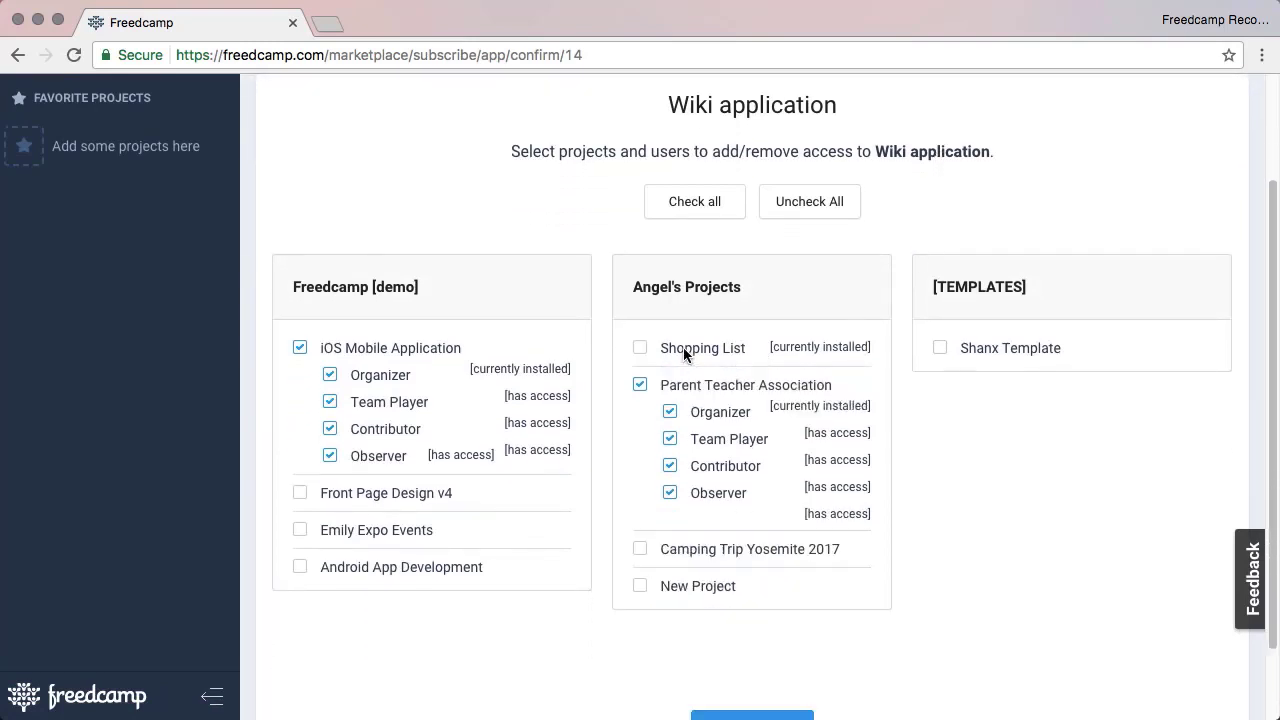
left_click(735, 214)
scroll(934, 343, "down", 8)
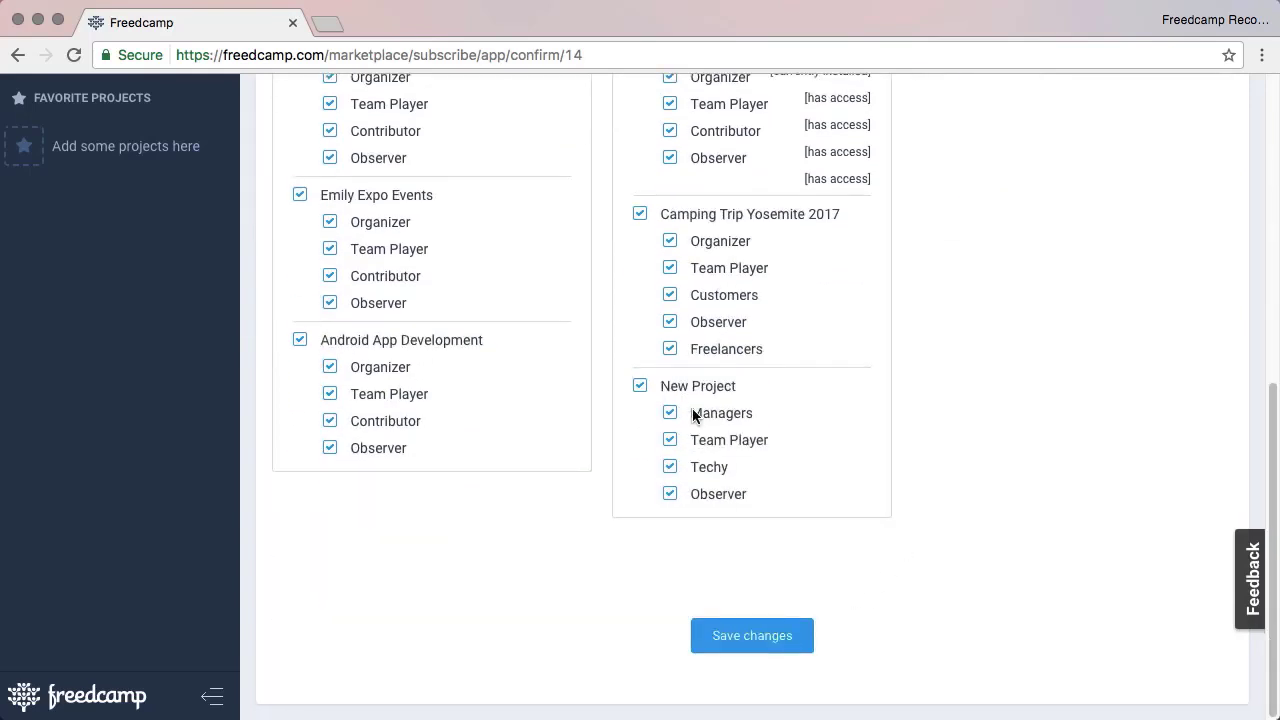
left_click(695, 414)
left_click(704, 443)
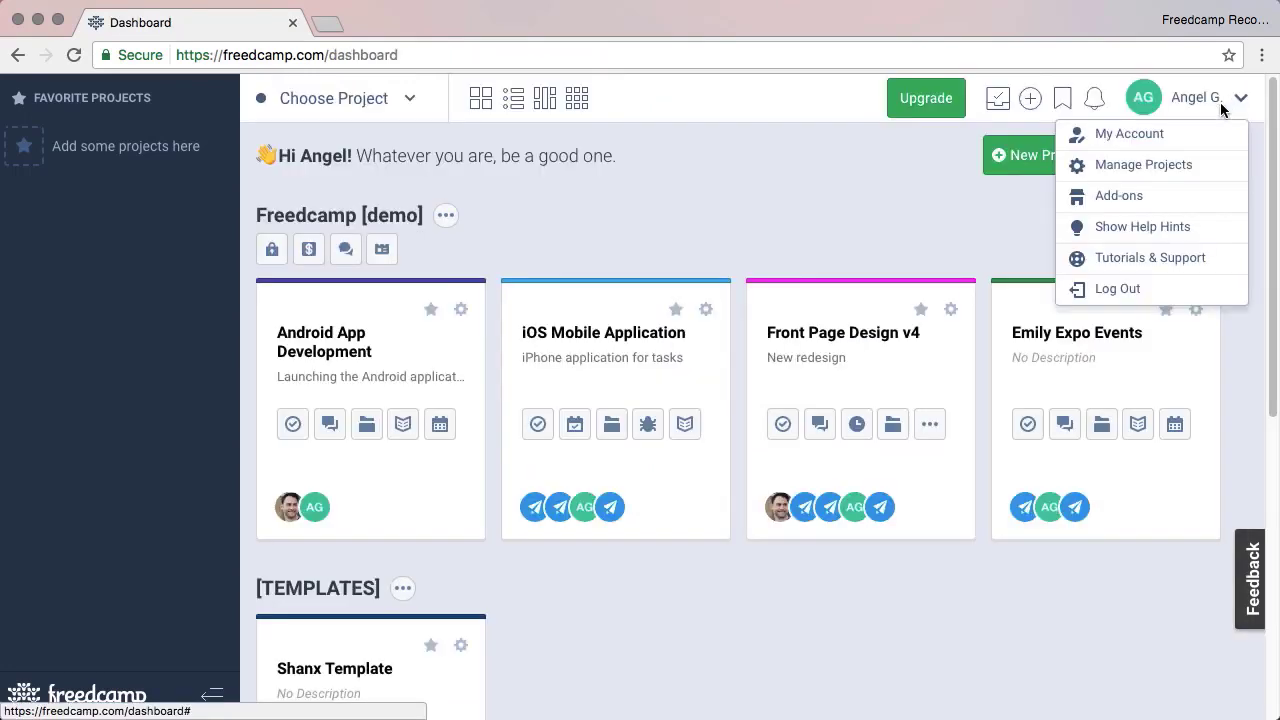
left_click(1160, 168)
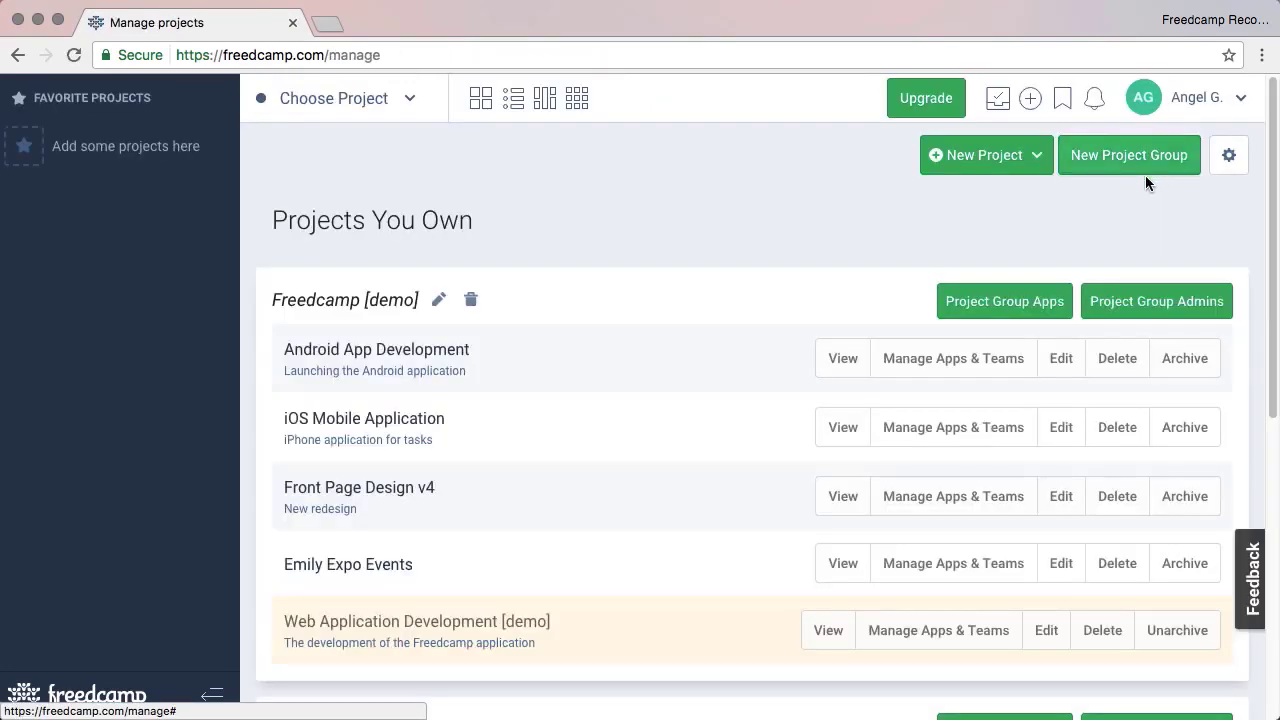
left_click(948, 364)
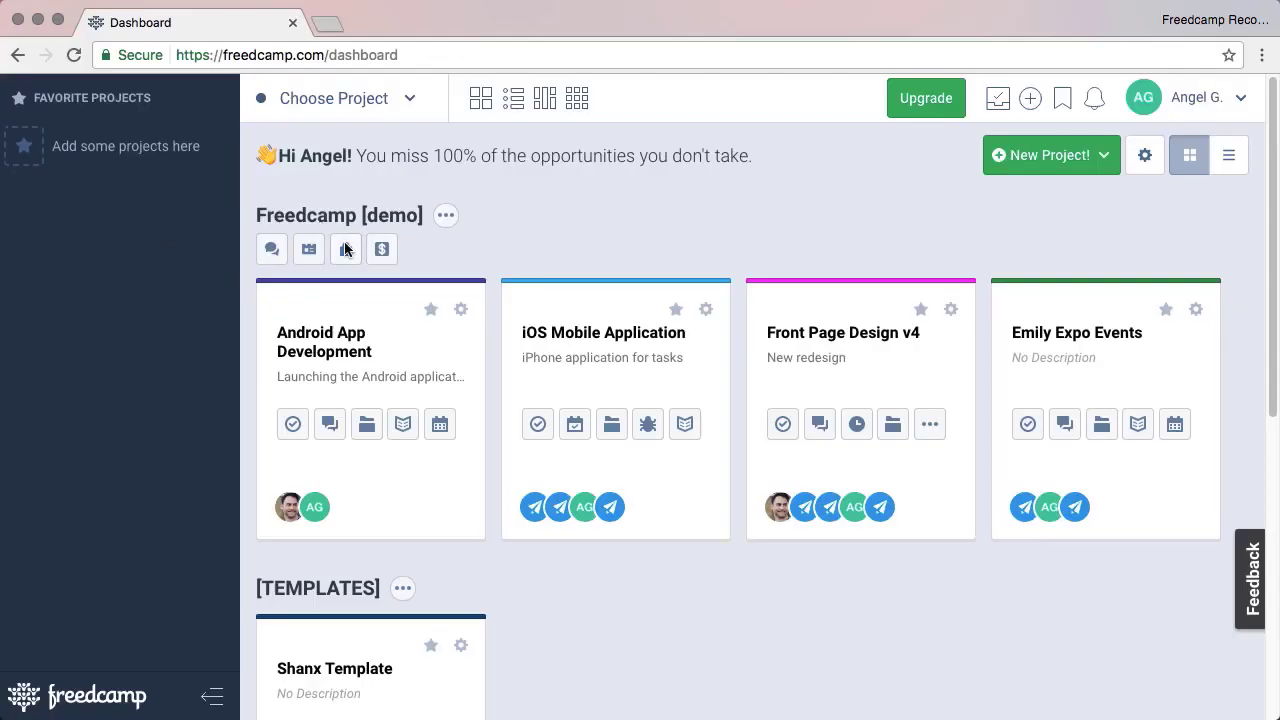
left_click(365, 395)
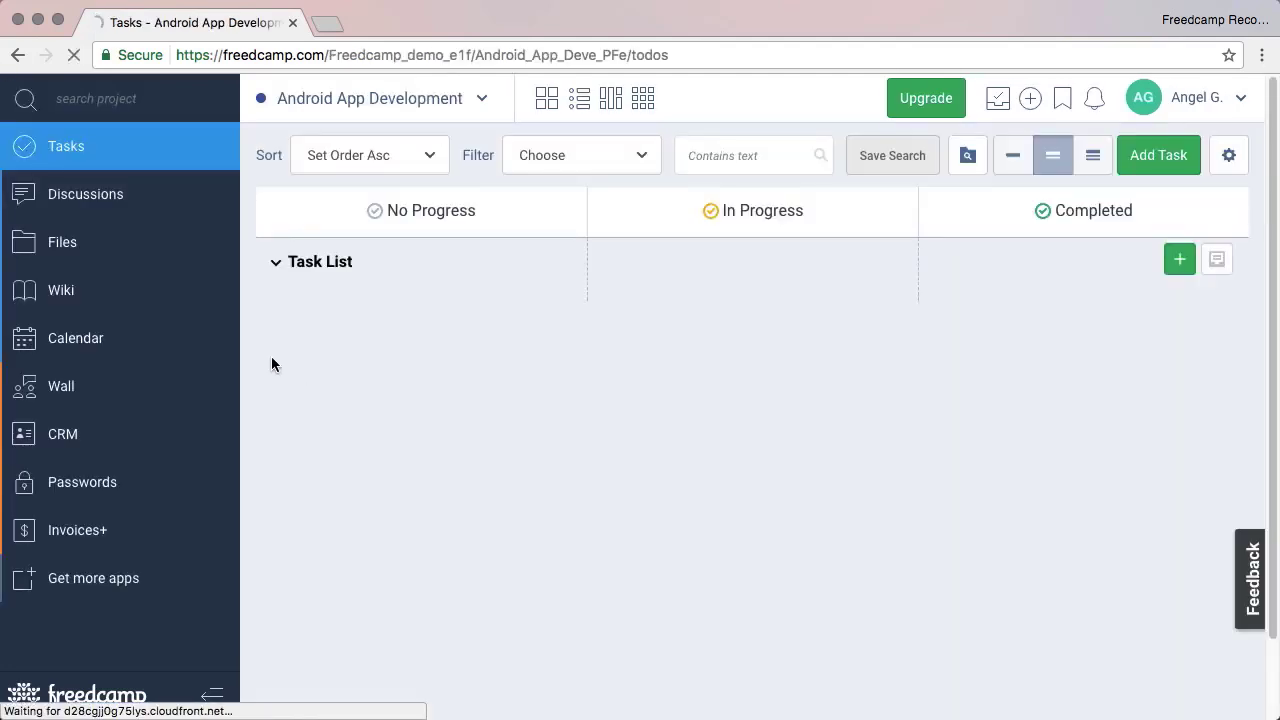
left_click(89, 572)
scroll(520, 314, "down", 3)
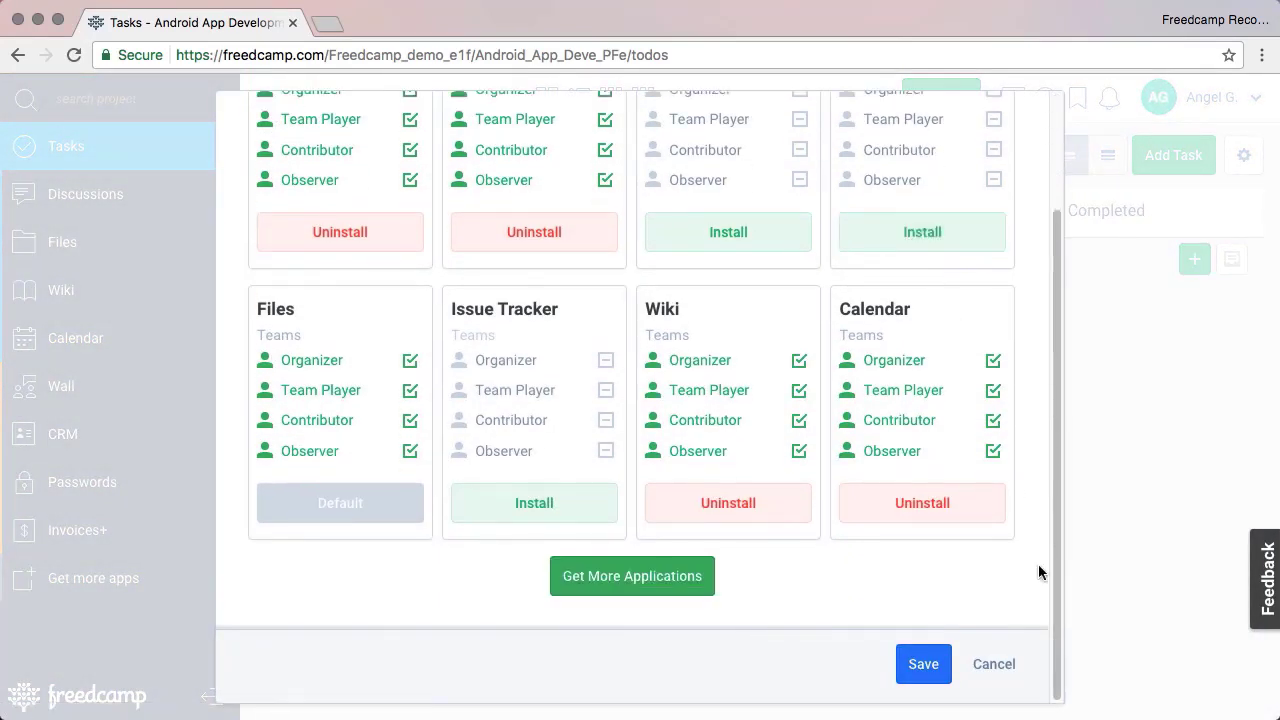
scroll(1037, 571, "up", 3)
left_click(720, 378)
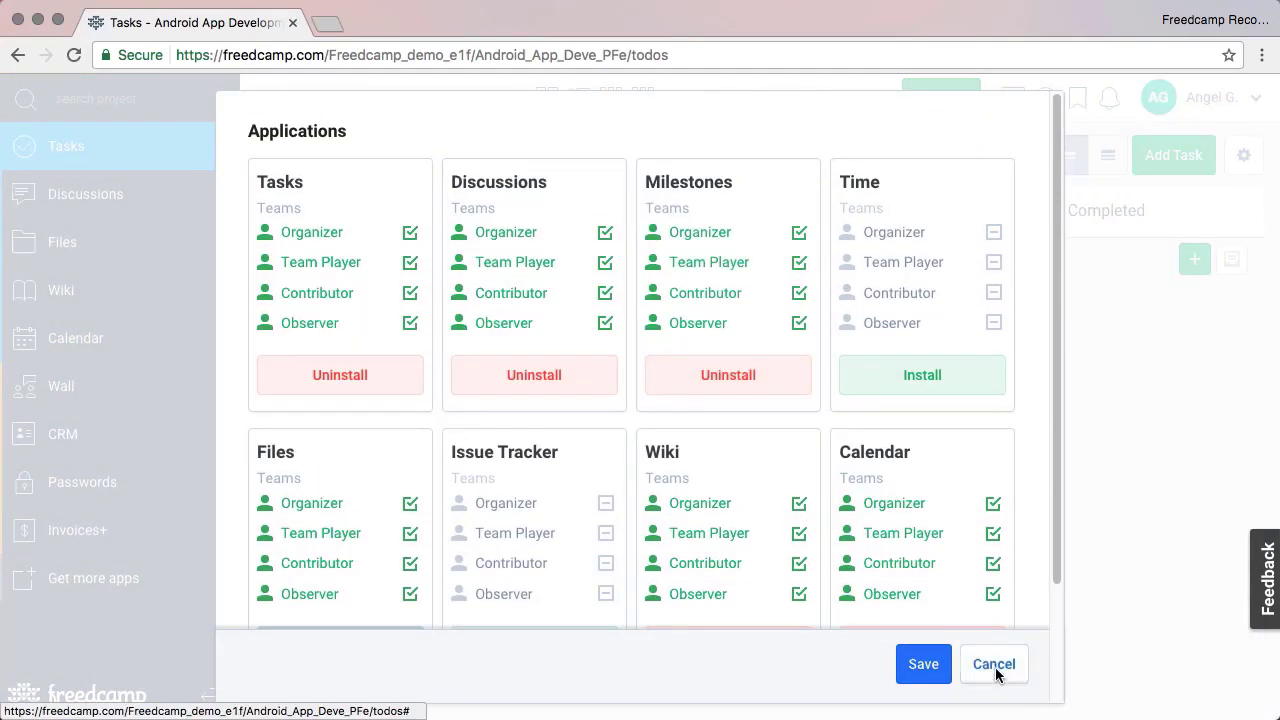
left_click(994, 664)
left_click(547, 97)
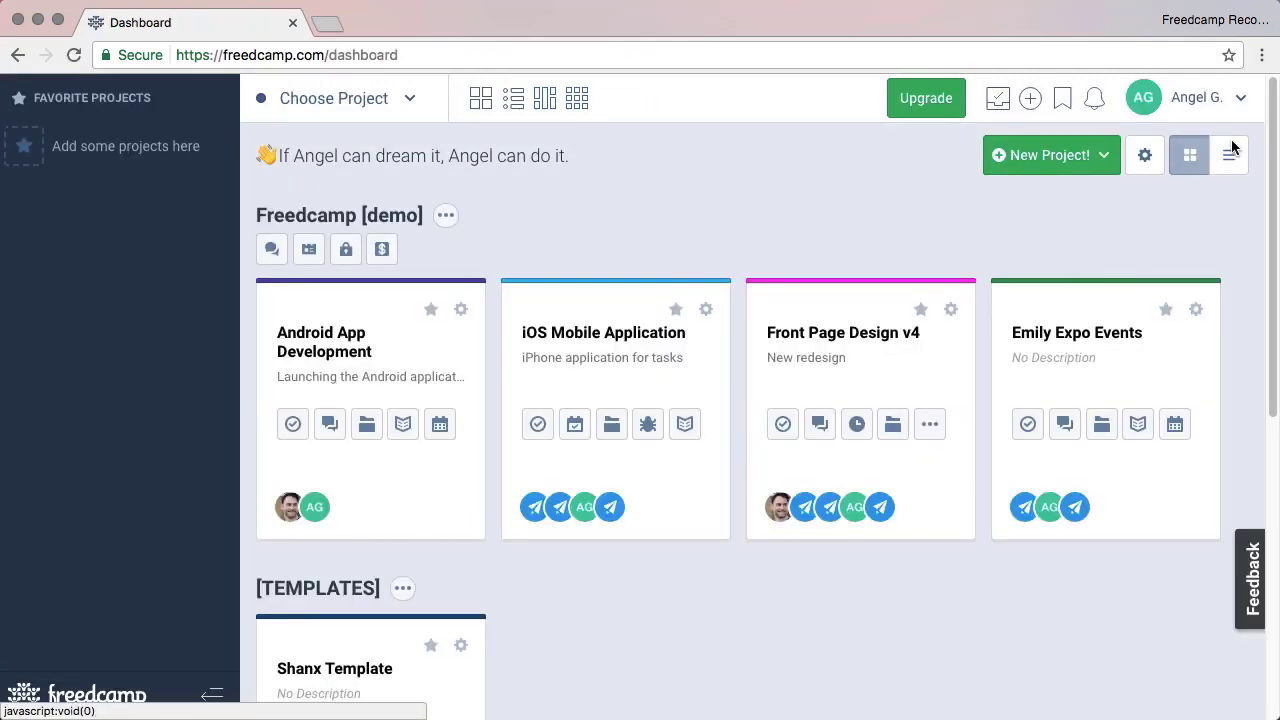
Step: Disable the Dropbox add-on from the Add-ons marketplace, then go back to the Dashboard
left_click(1238, 104)
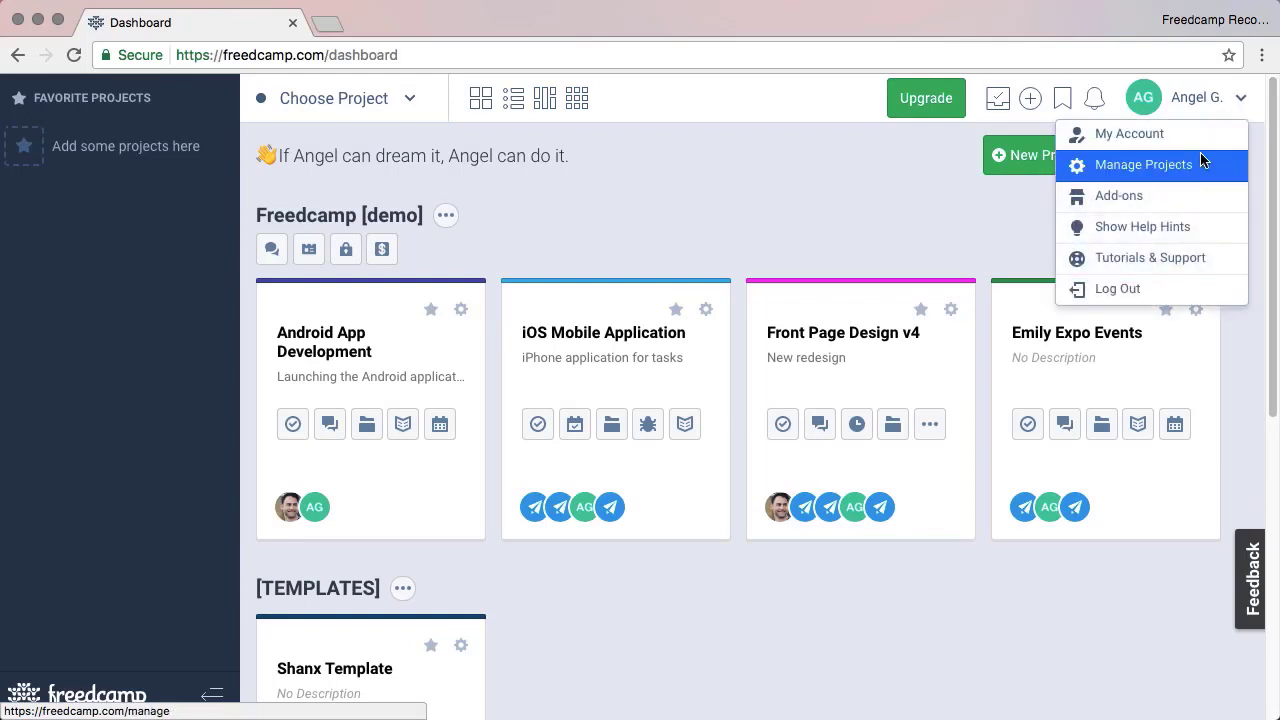
left_click(1170, 197)
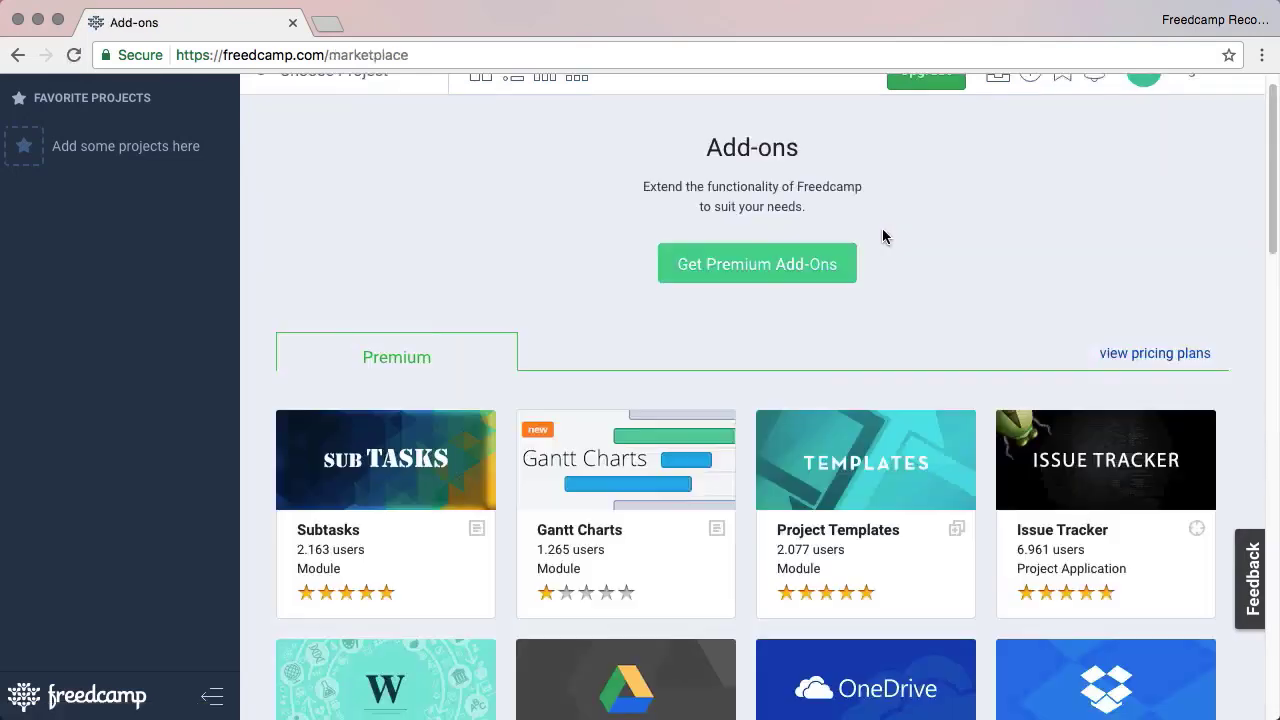
scroll(886, 234, "down", 5)
left_click(1122, 467)
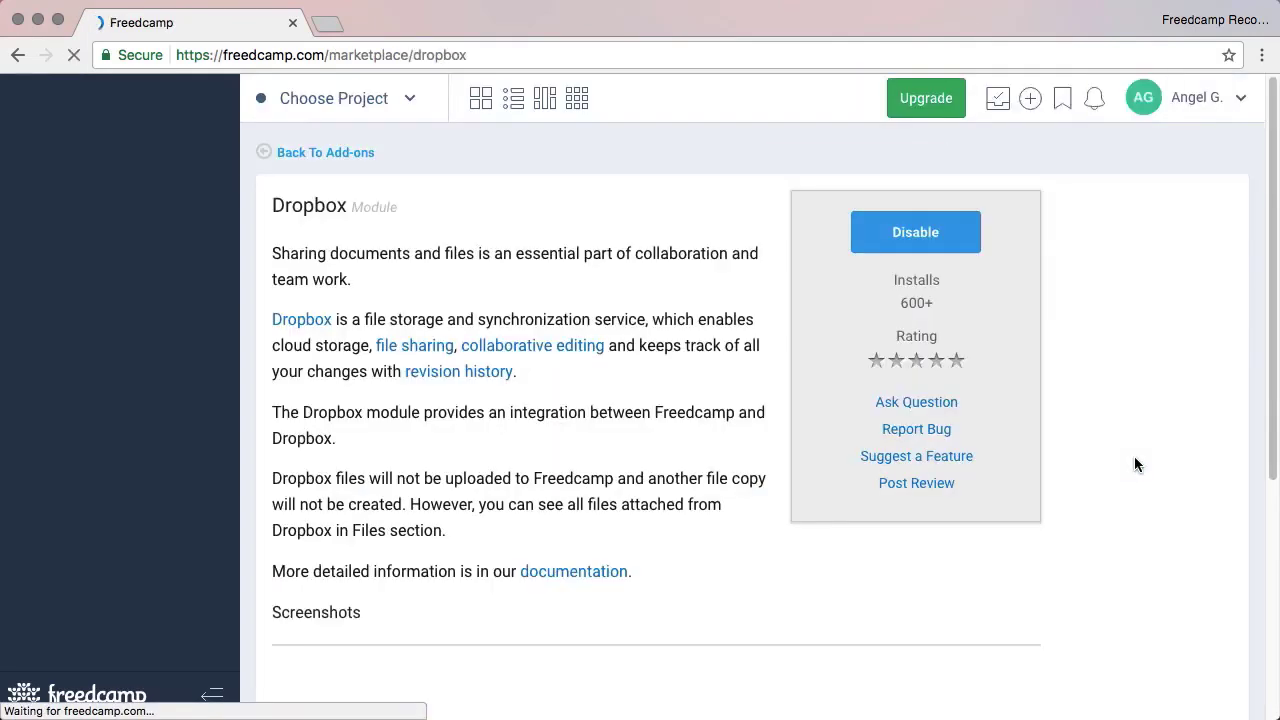
left_click(866, 240)
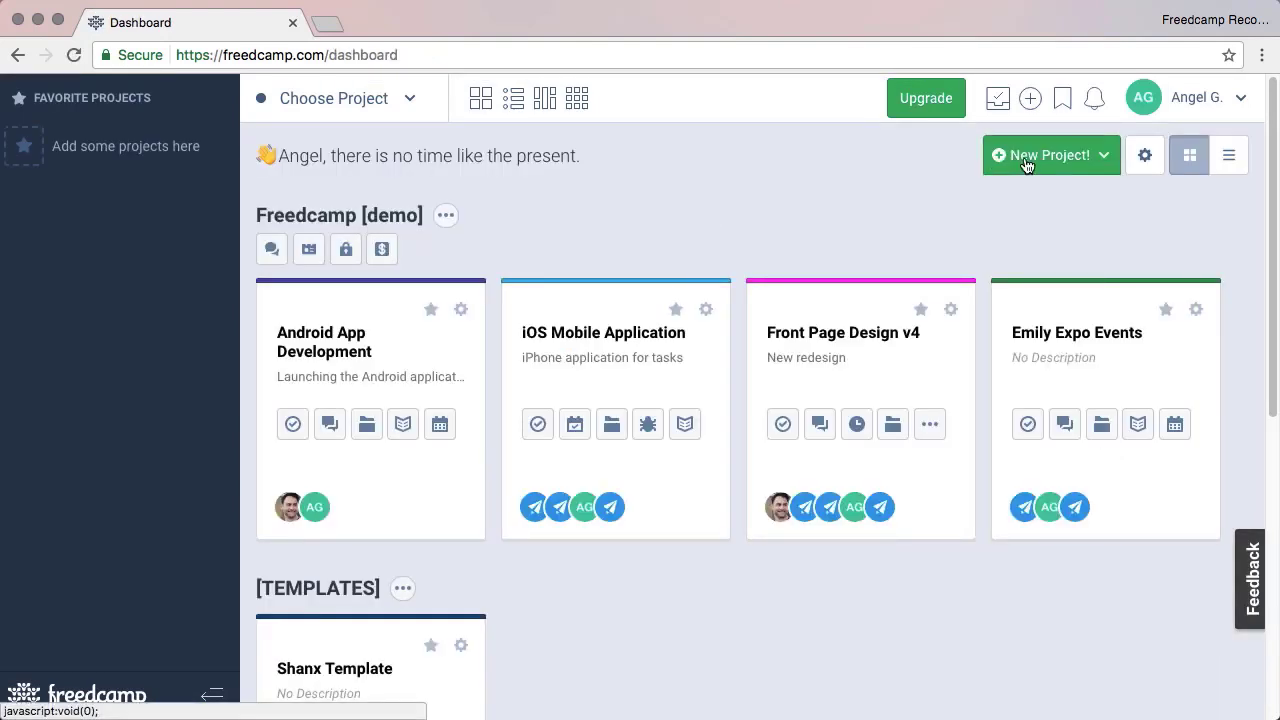
left_click(1035, 157)
Step: Choose to create the new project from scratch
left_click(1030, 195)
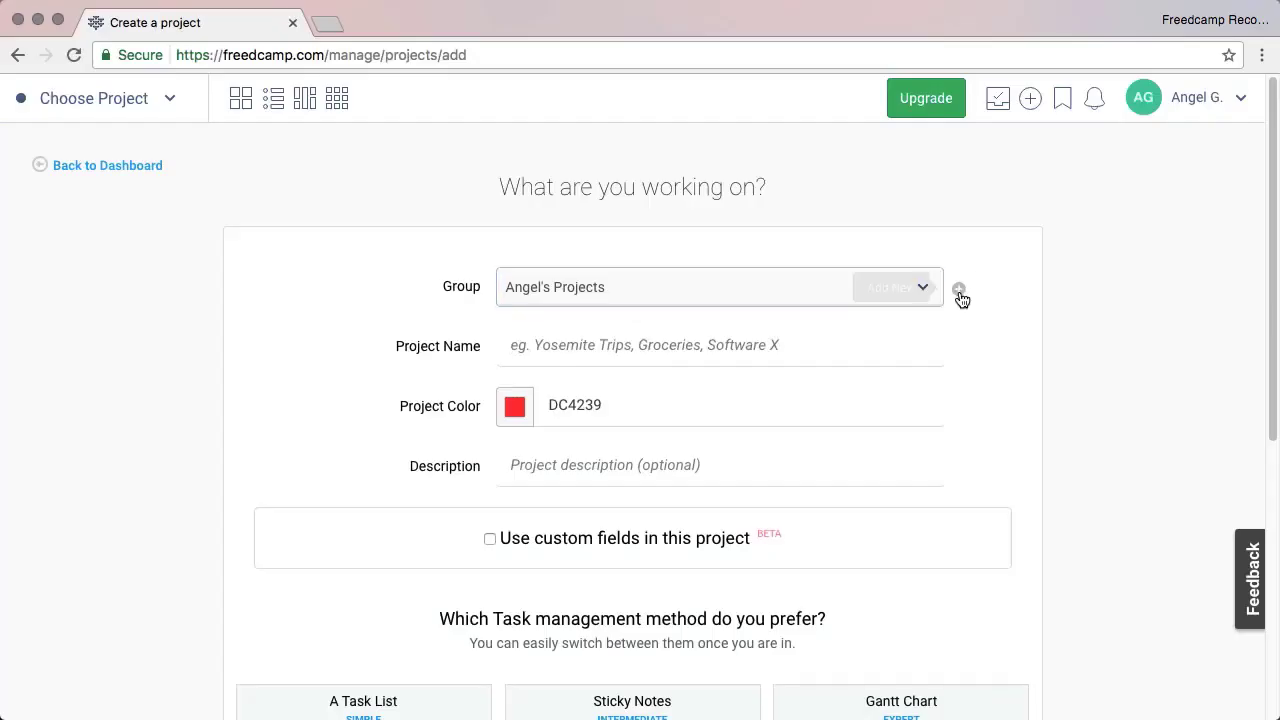
Step: Set up the Android Application project in a new Engineering group using A Task List
left_click(834, 296)
type("Engineeri")
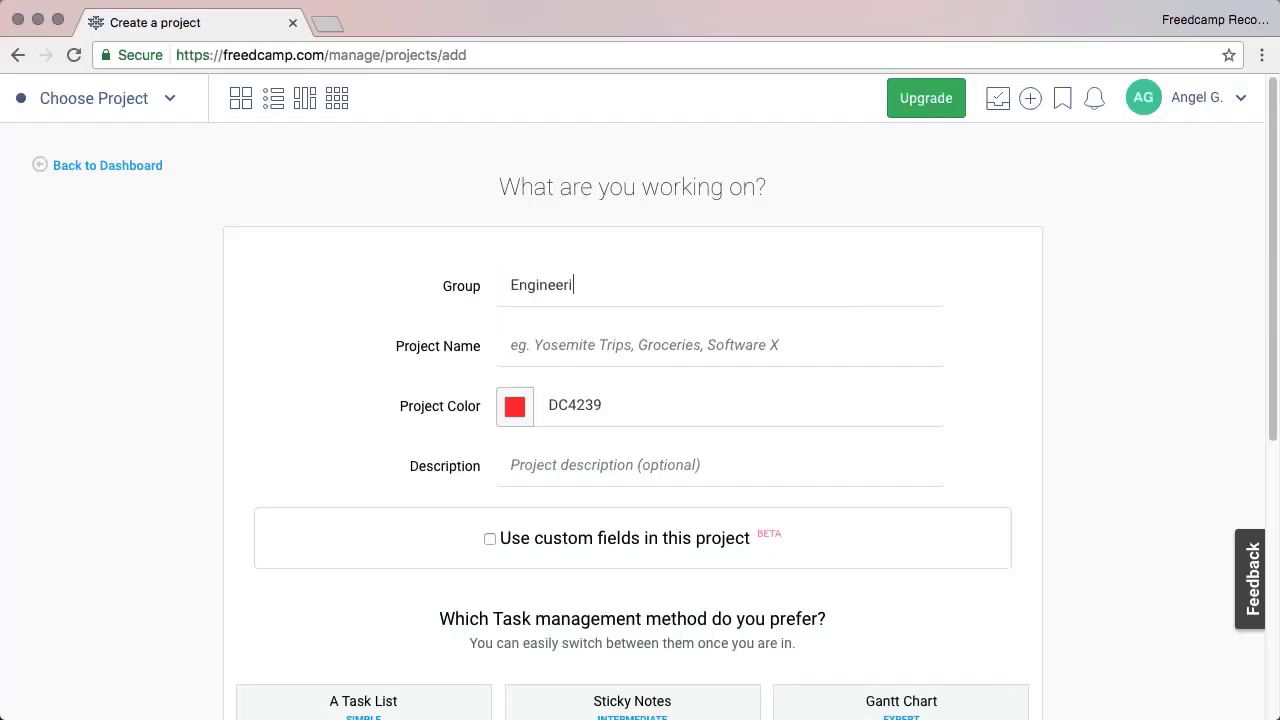
type("ng")
key("Tab")
left_click(770, 345)
type("Android Application")
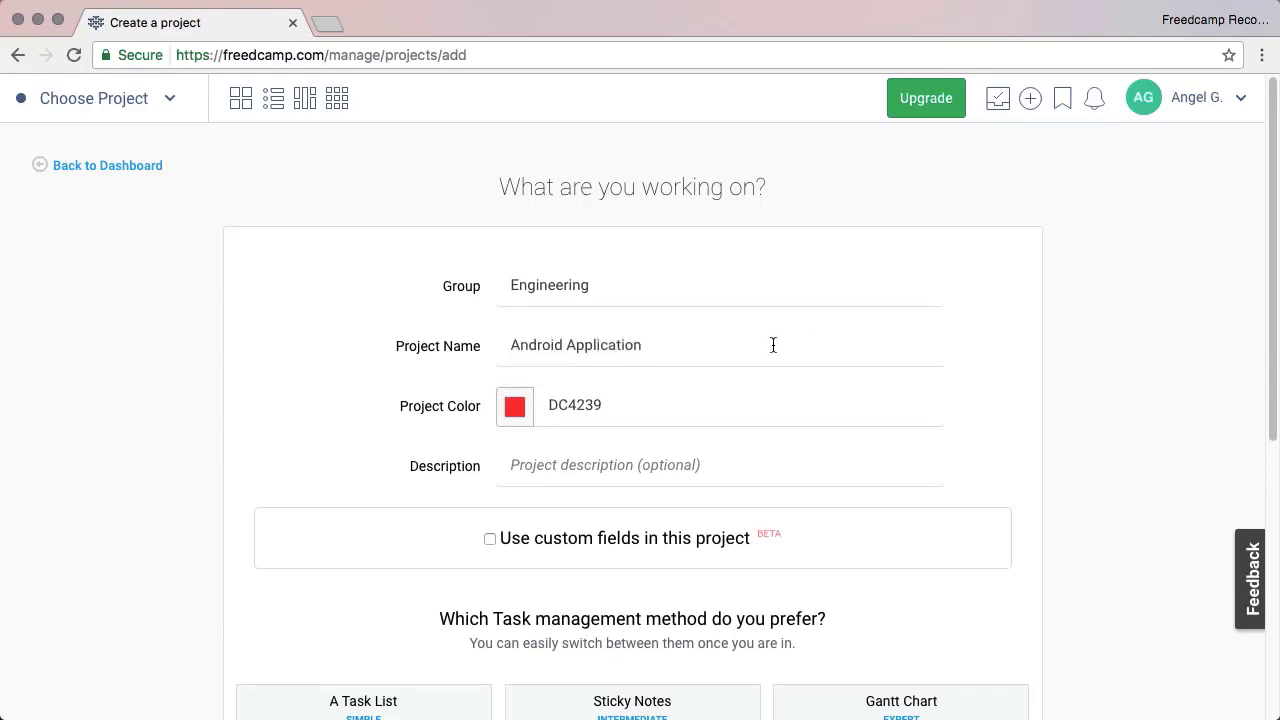
scroll(600, 420, "down", 8)
left_click(449, 420)
left_click(962, 590)
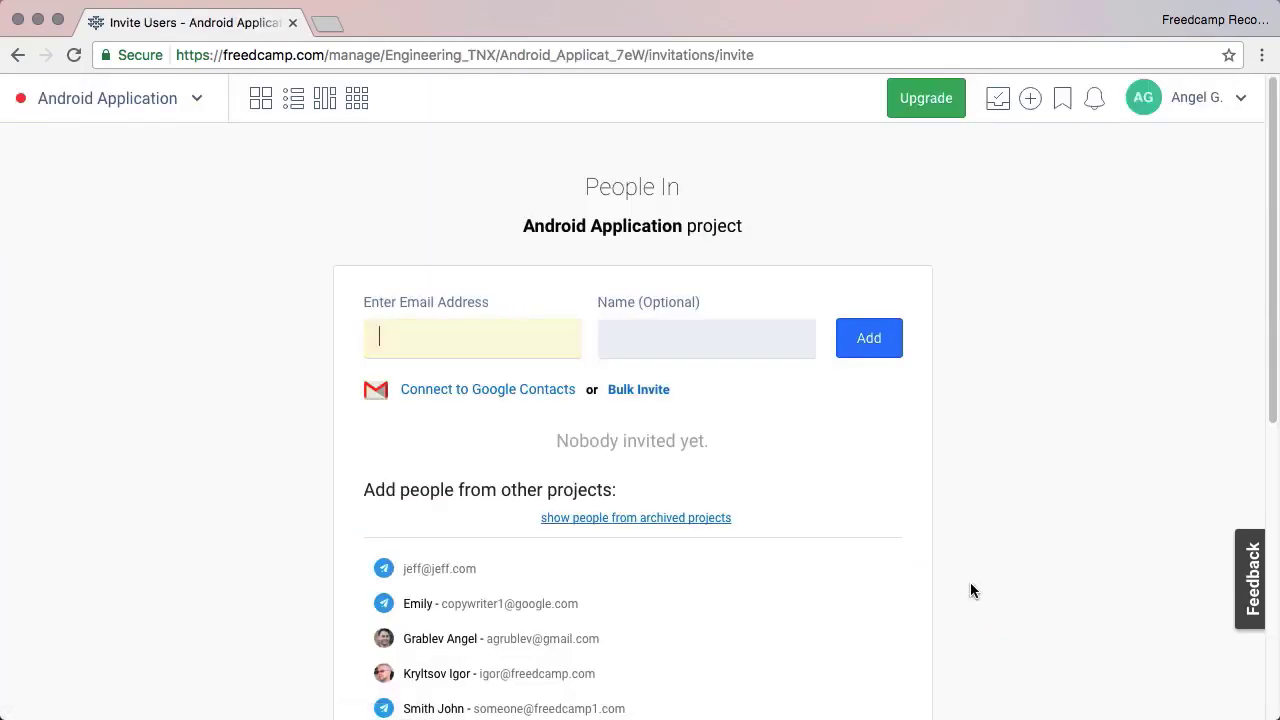
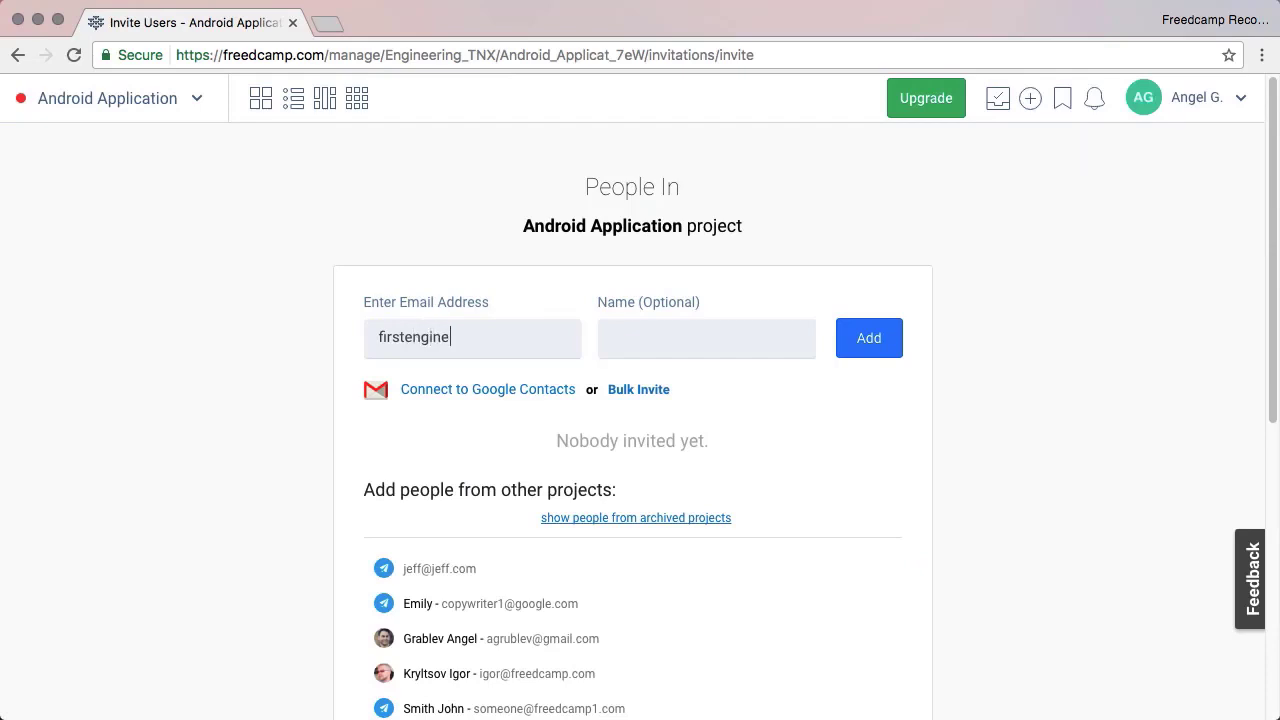
Step: Invite one engineer by e-mail address and name, and review the invitee's project role options
key("Tab")
type("Engineer O")
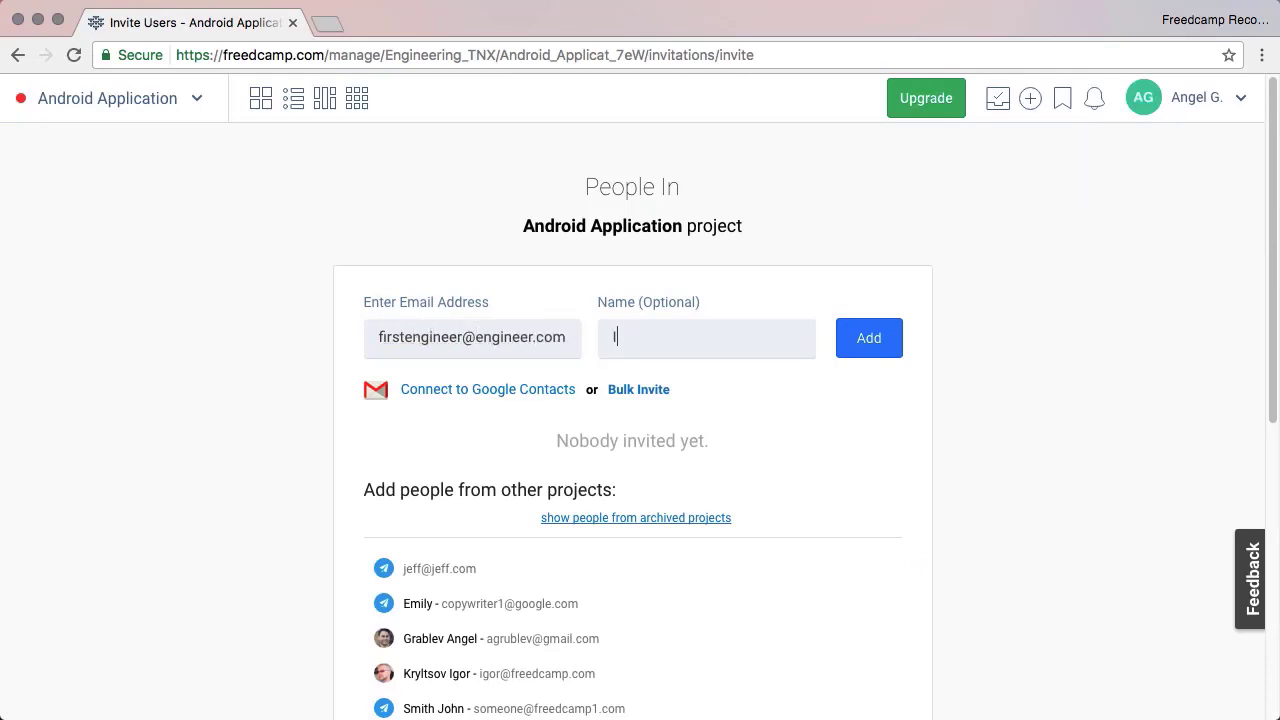
type("ne")
left_click(871, 348)
scroll(938, 426, "down", 5)
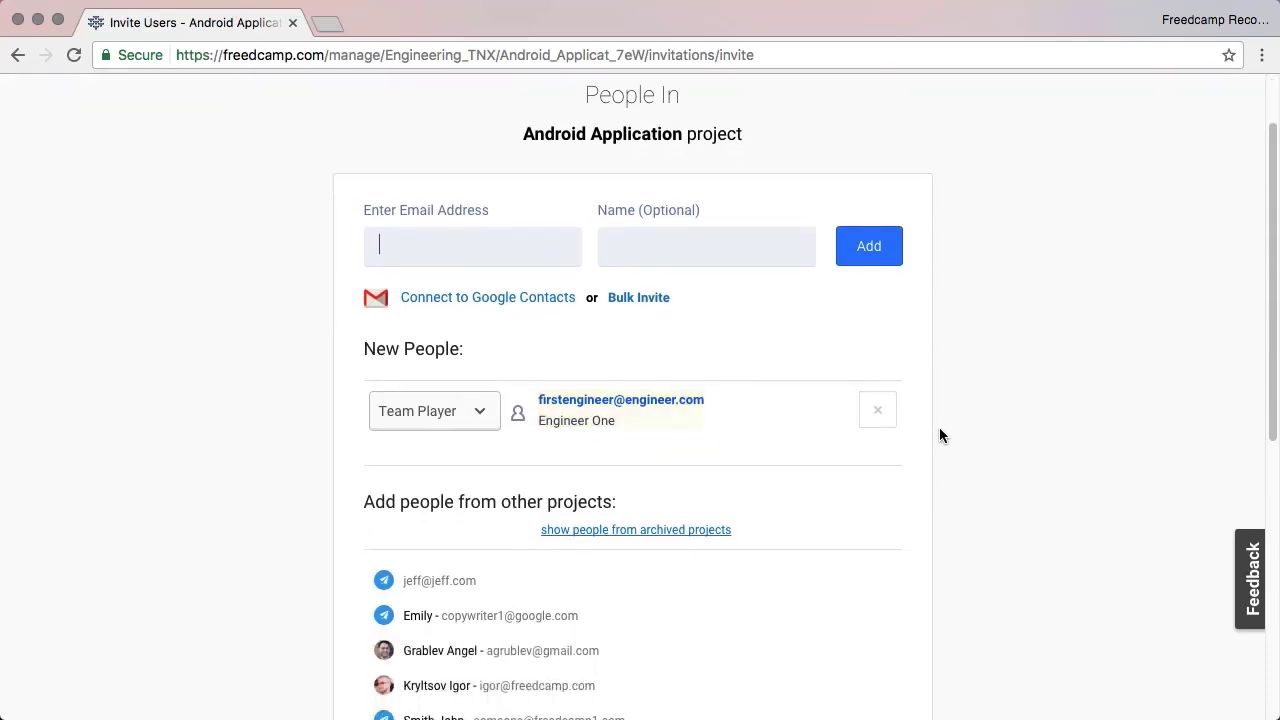
left_click(375, 268)
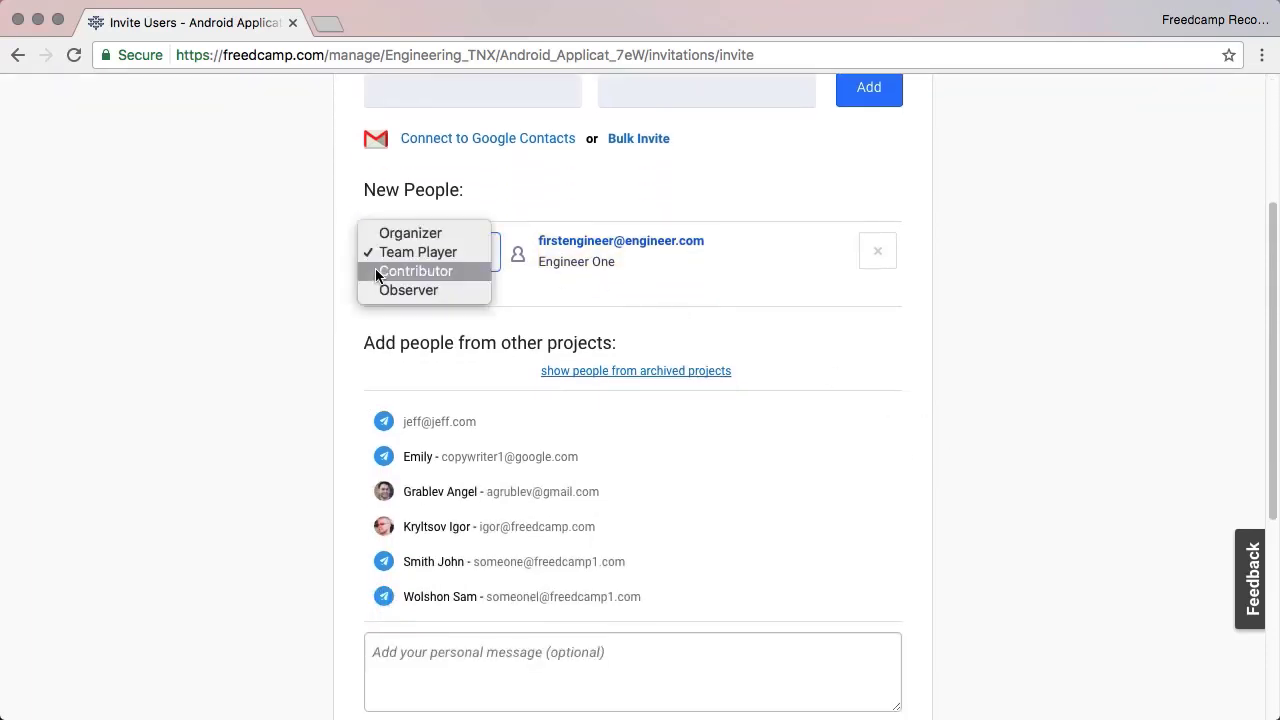
left_click(325, 305)
left_click(483, 340)
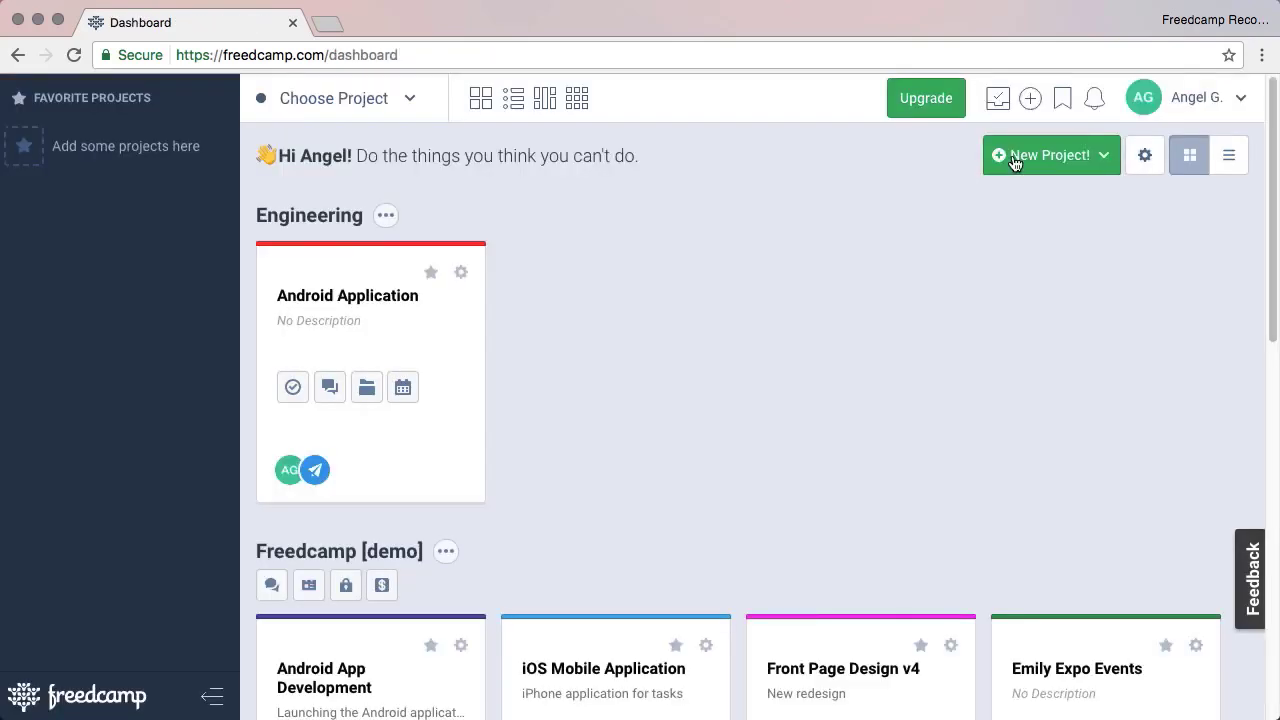
Step: Open the Manage Teams page from the Android Application project's settings
left_click(1190, 108)
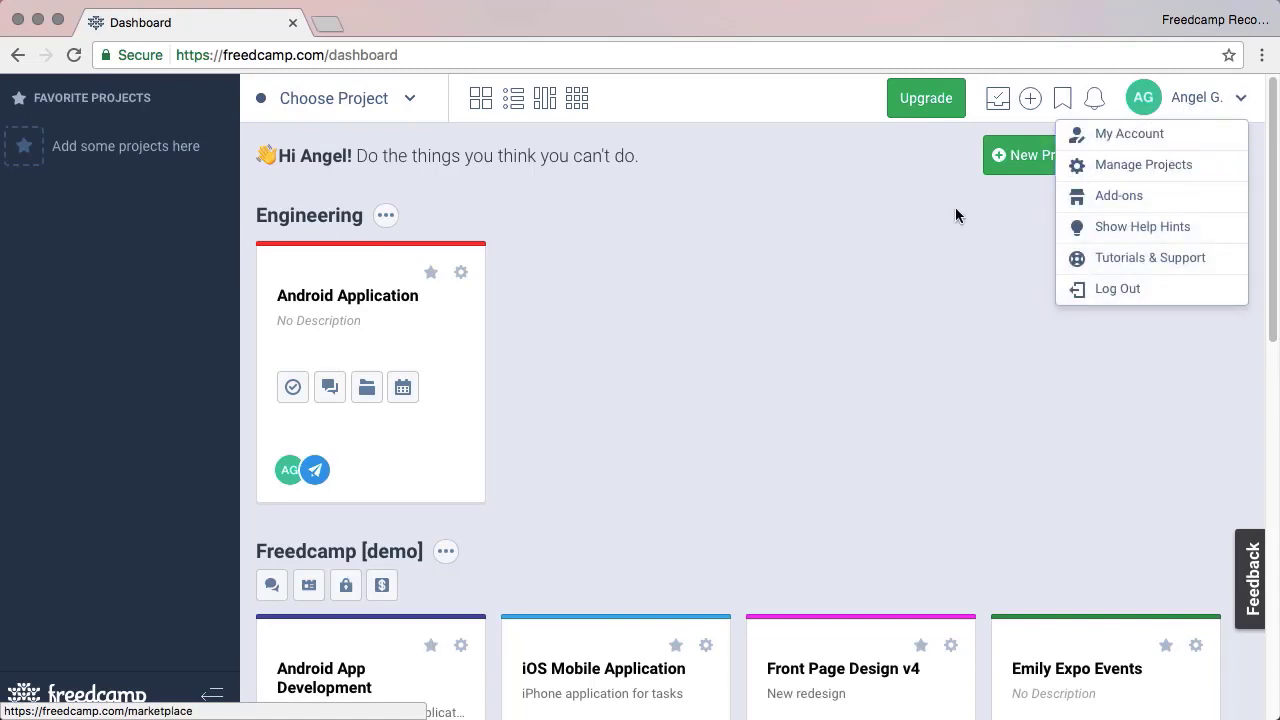
left_click(460, 274)
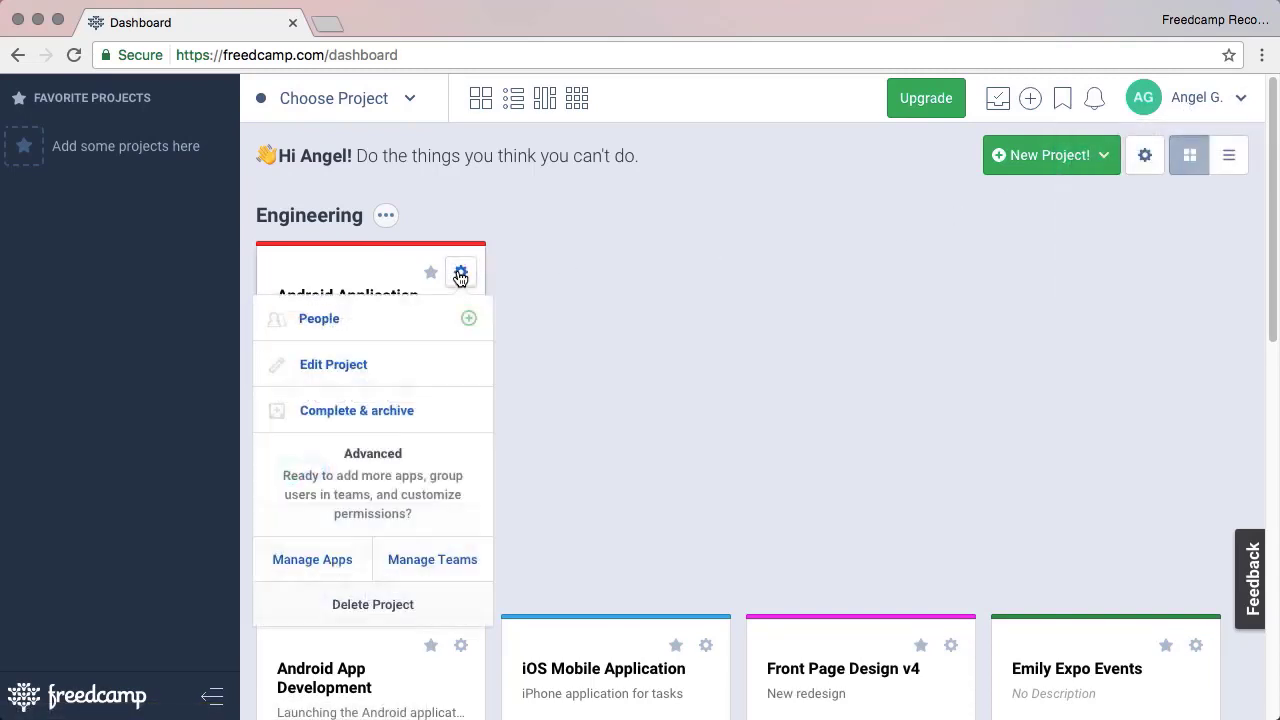
left_click(428, 561)
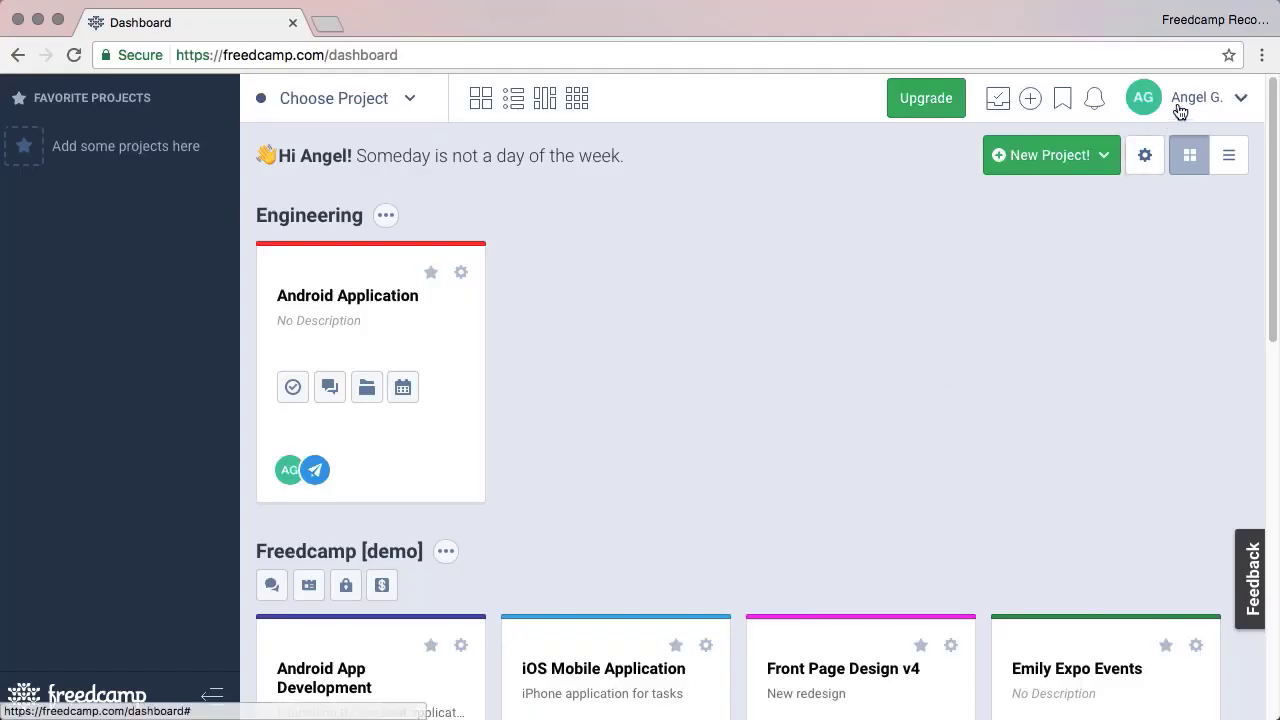
Step: In Manage Projects, tick two users as Engineering group administrators and save
mouse_move(1178, 105)
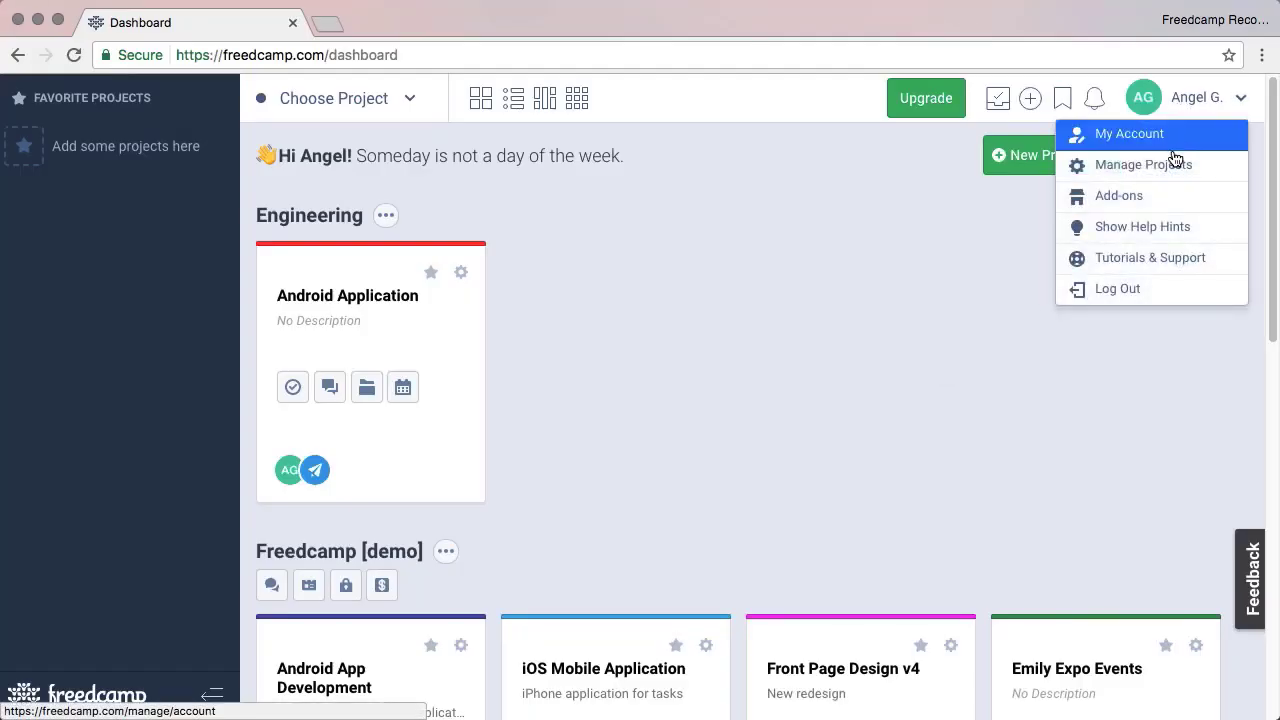
left_click(1175, 162)
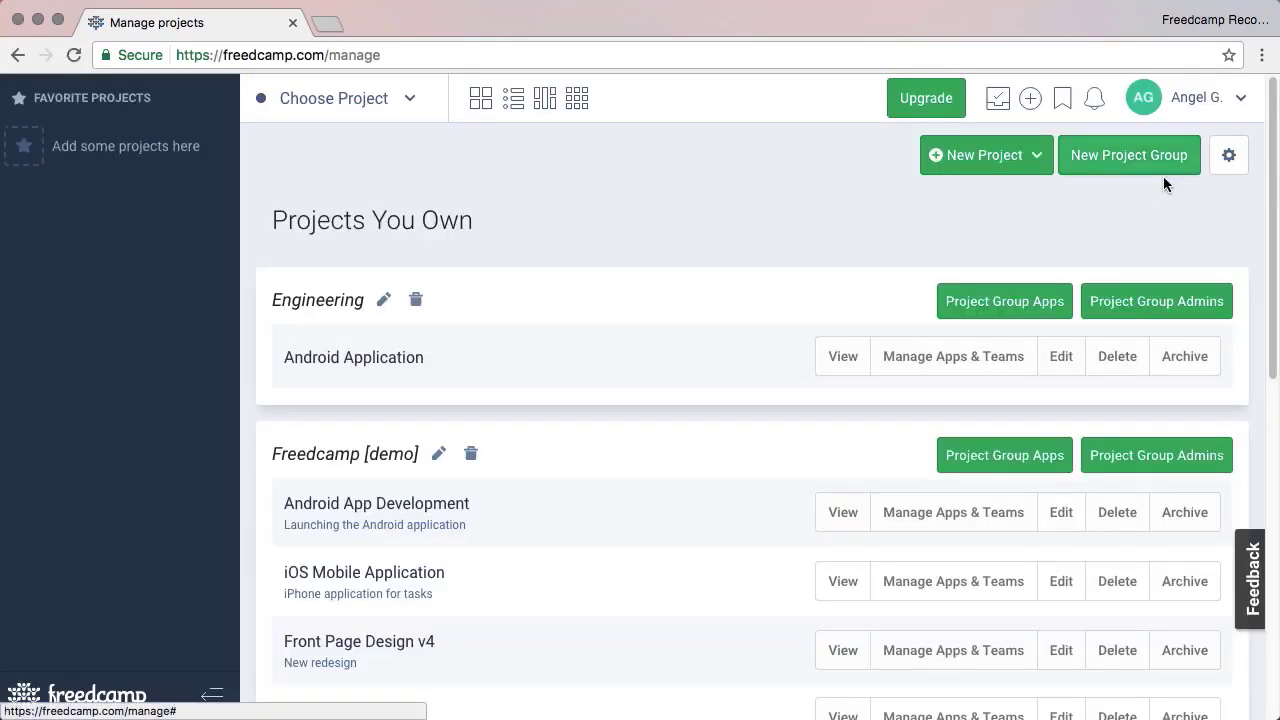
left_click(1160, 299)
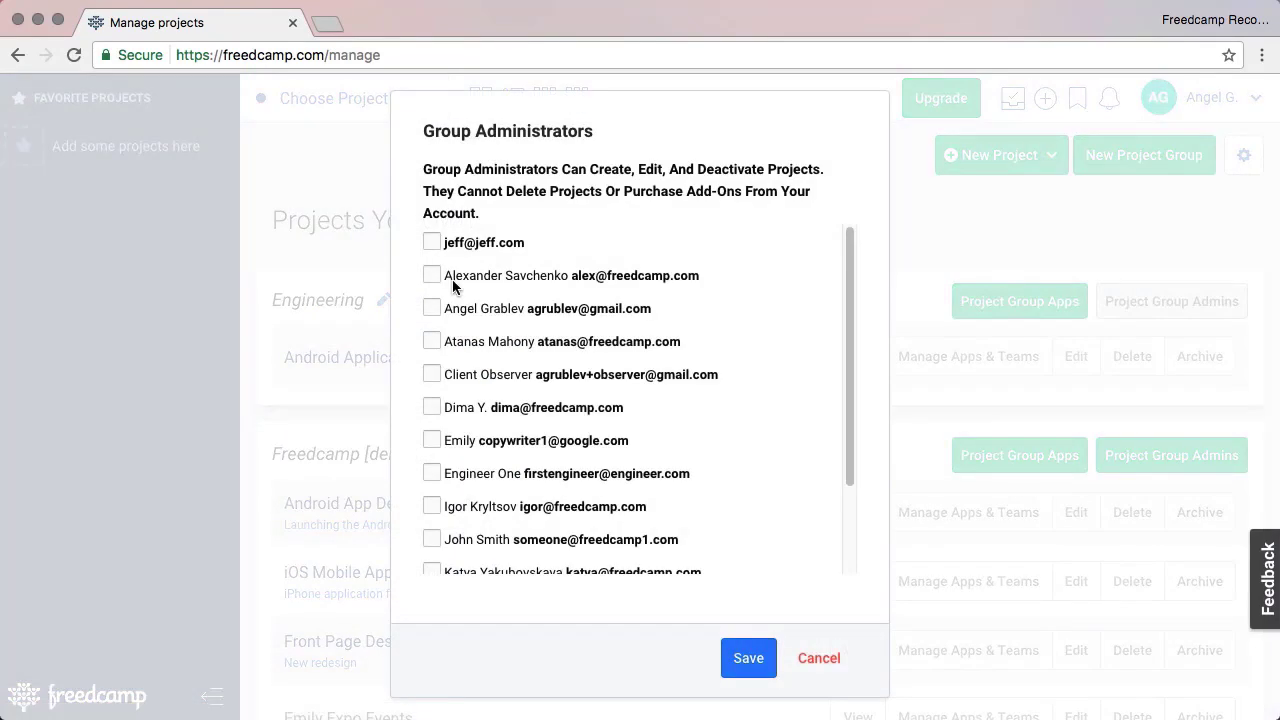
left_click(451, 278)
left_click(431, 309)
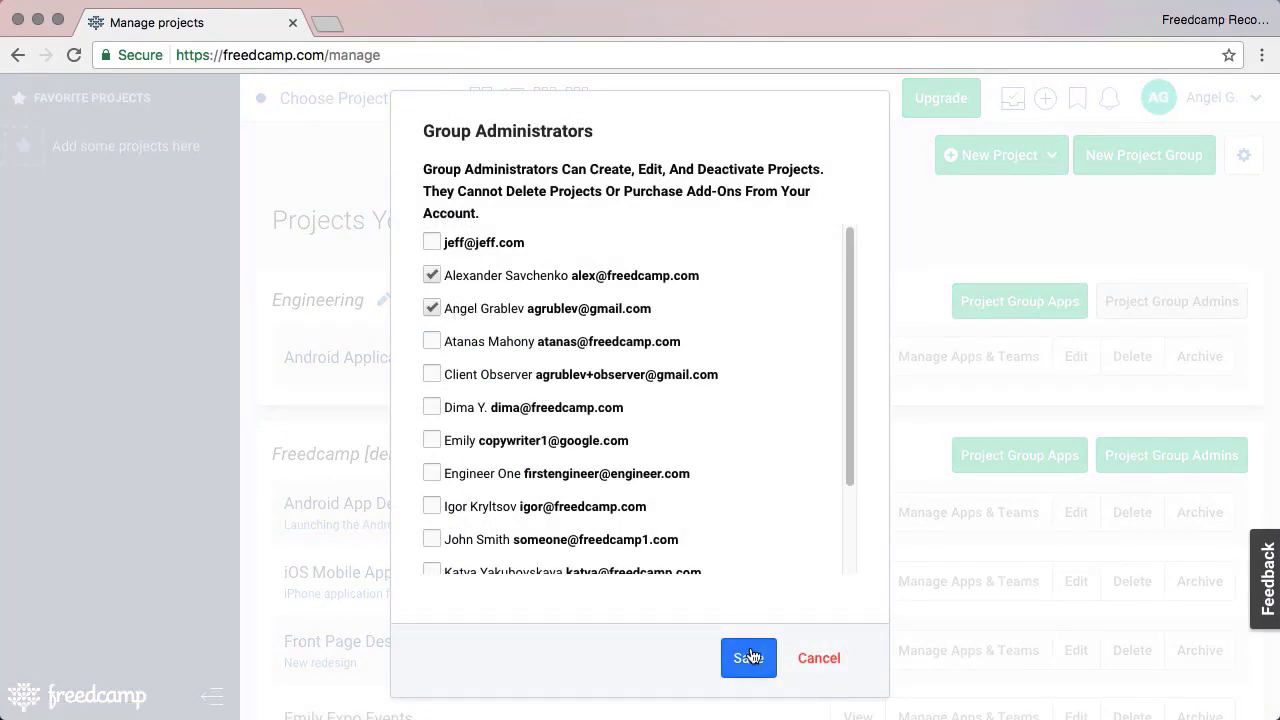
left_click(750, 657)
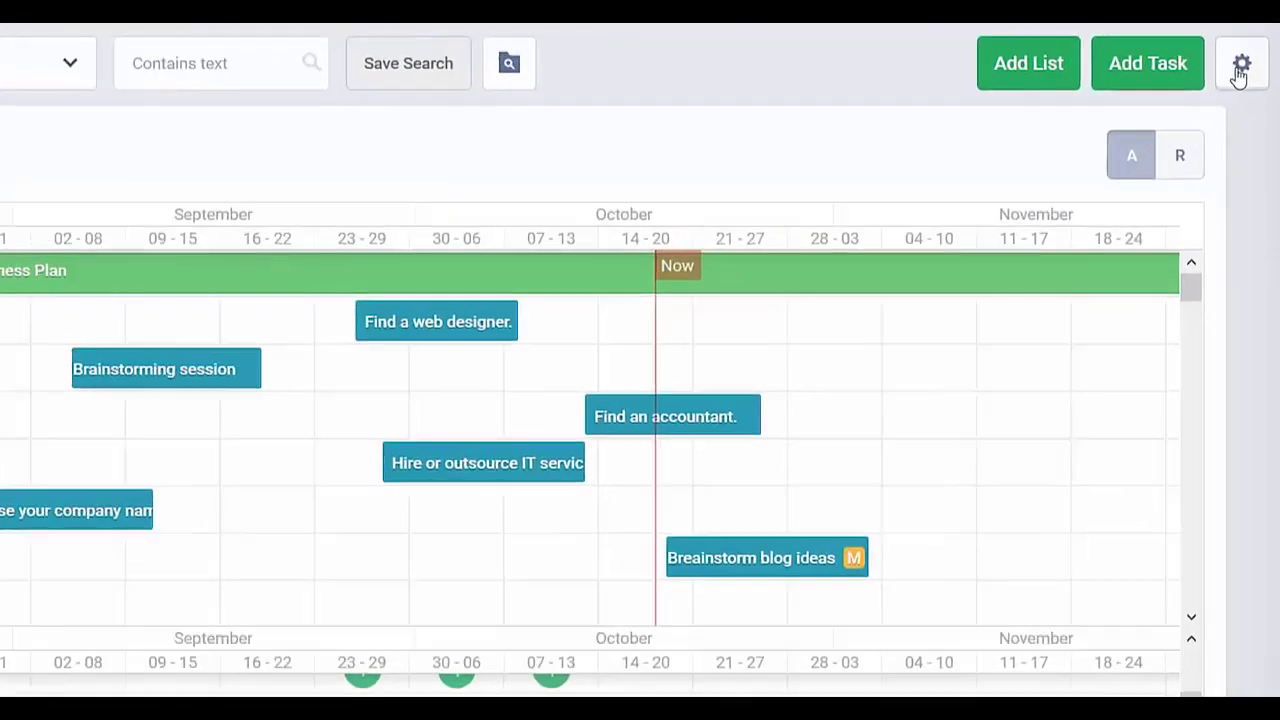
Step: Switch the task view to a Kanban board and open an Add Task form for The Business Plan
left_click(1245, 64)
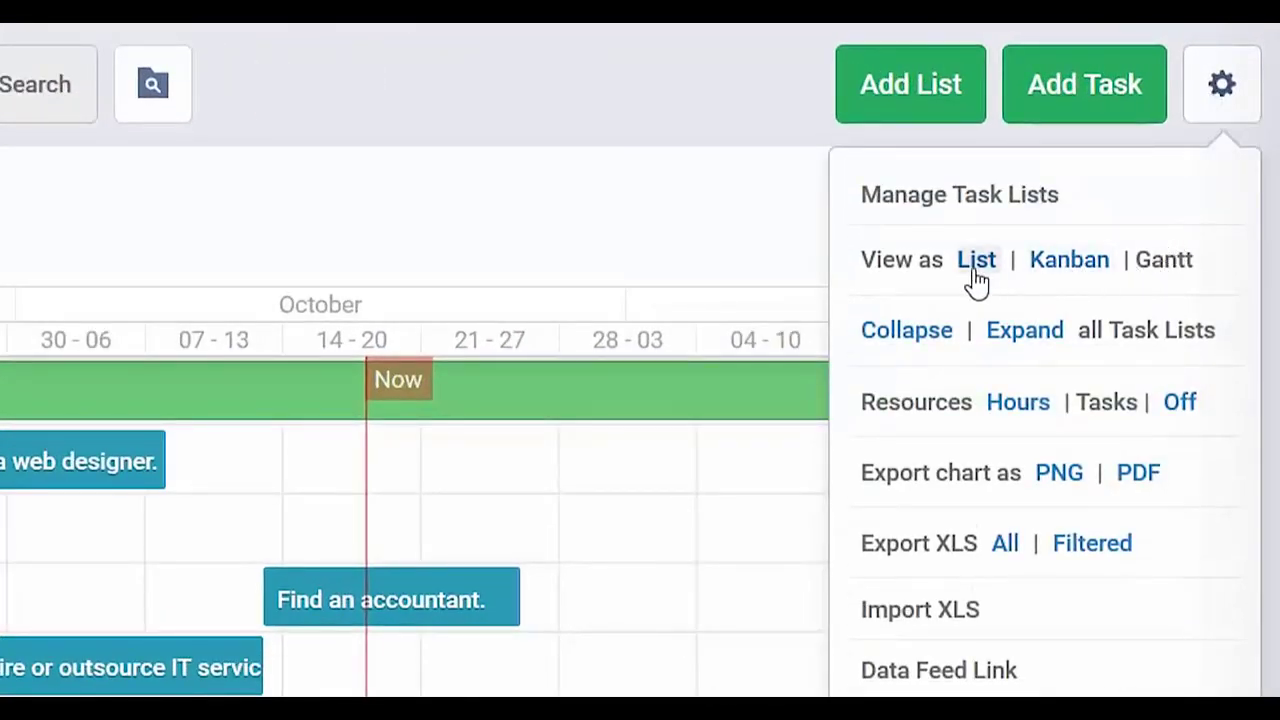
left_click(1048, 262)
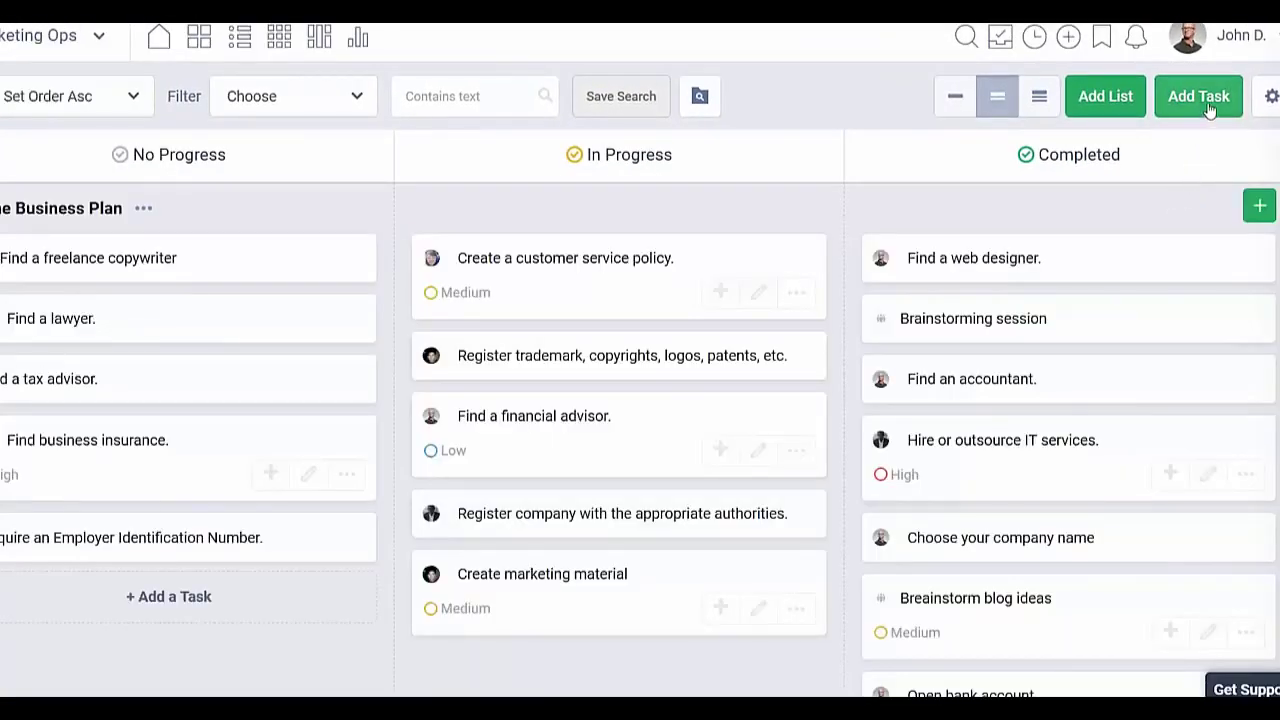
left_click(1213, 104)
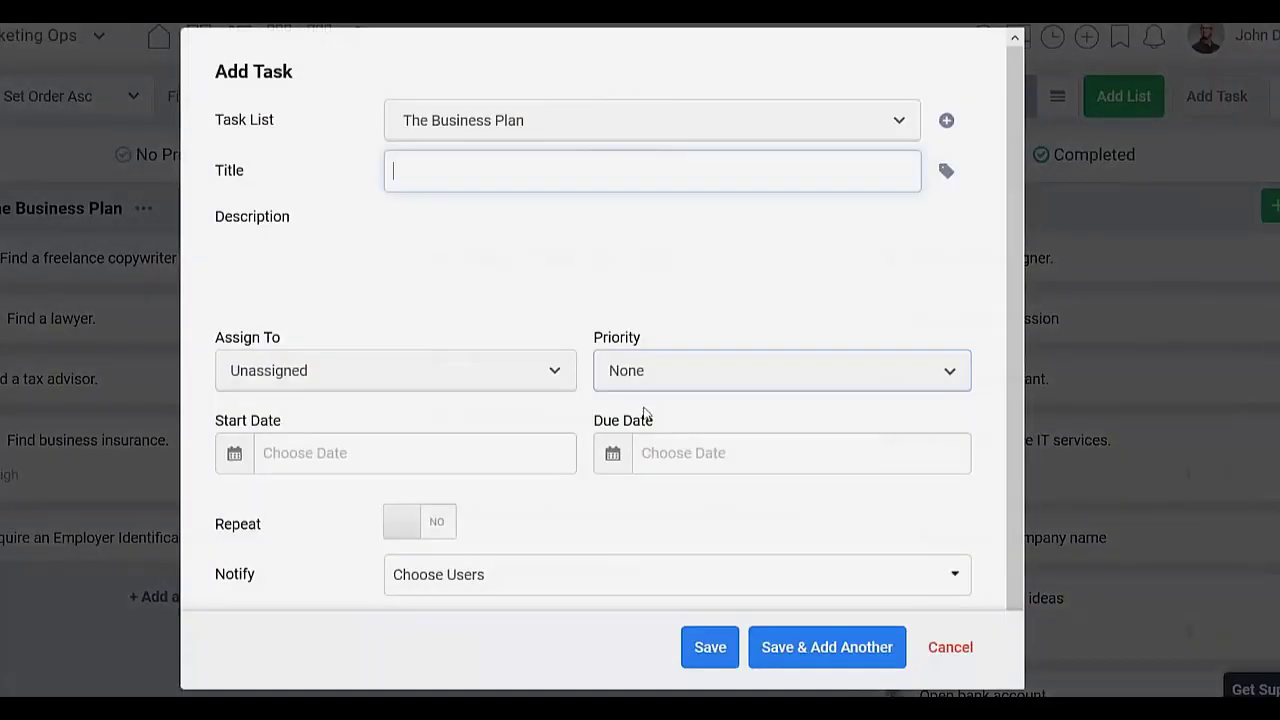
scroll(643, 414, "down", 5)
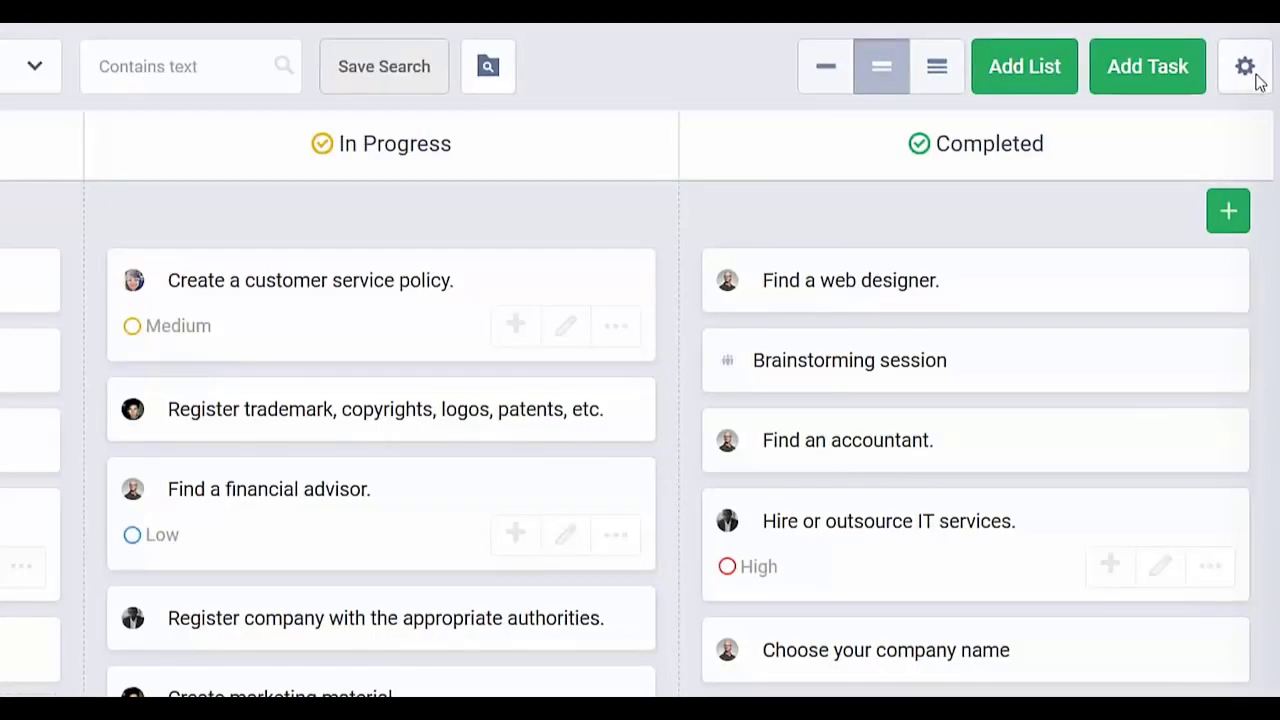
Step: Copy the tasks Email In address to the clipboard, then open the Issue Tracker
left_click(1256, 78)
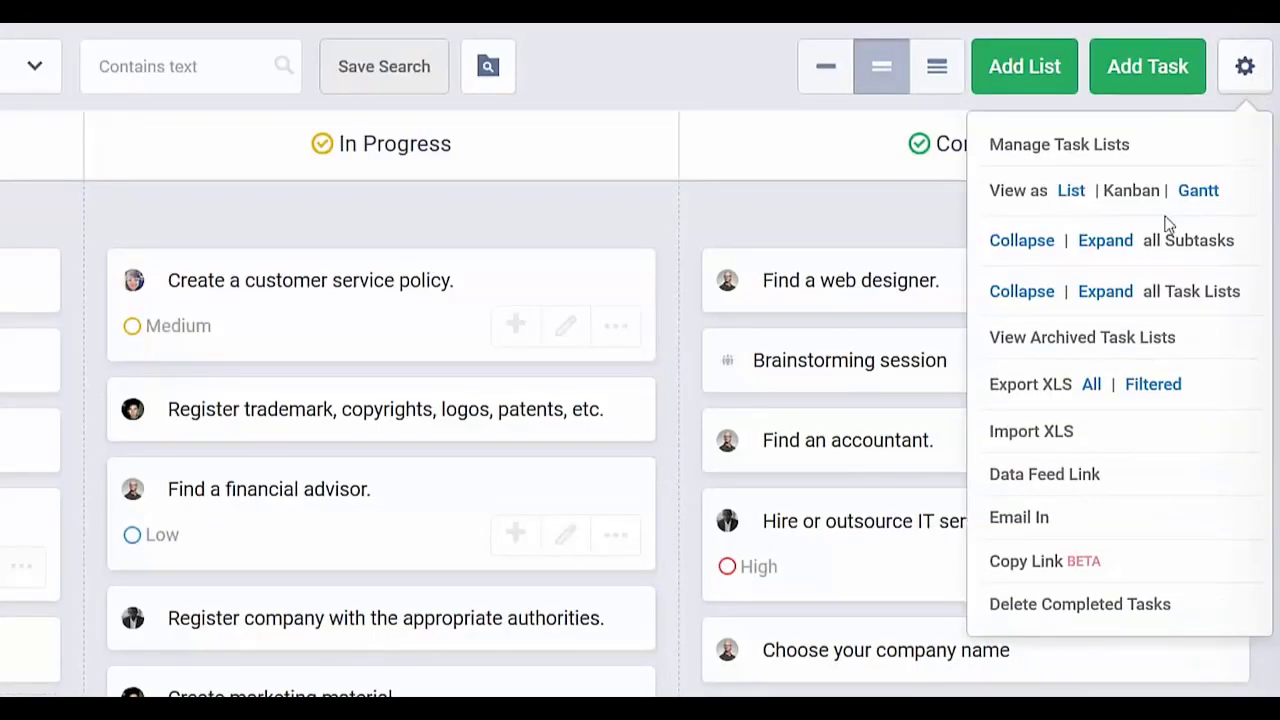
left_click(1008, 520)
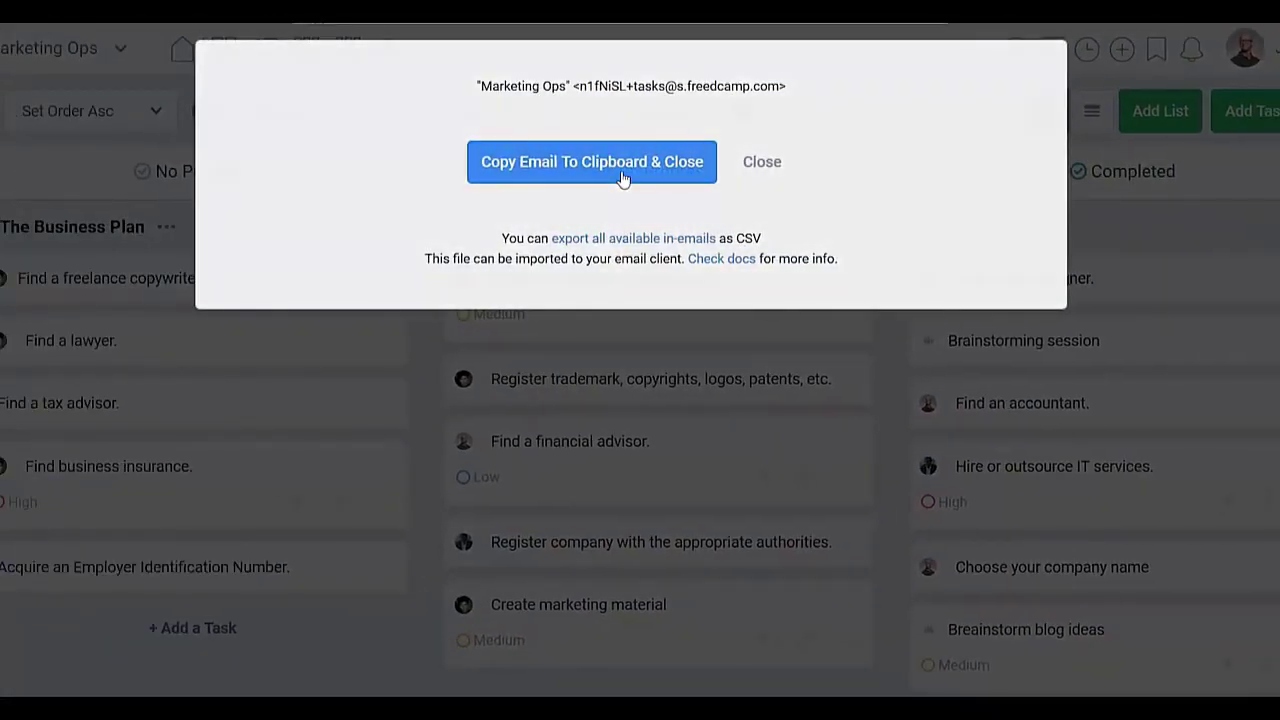
left_click(620, 175)
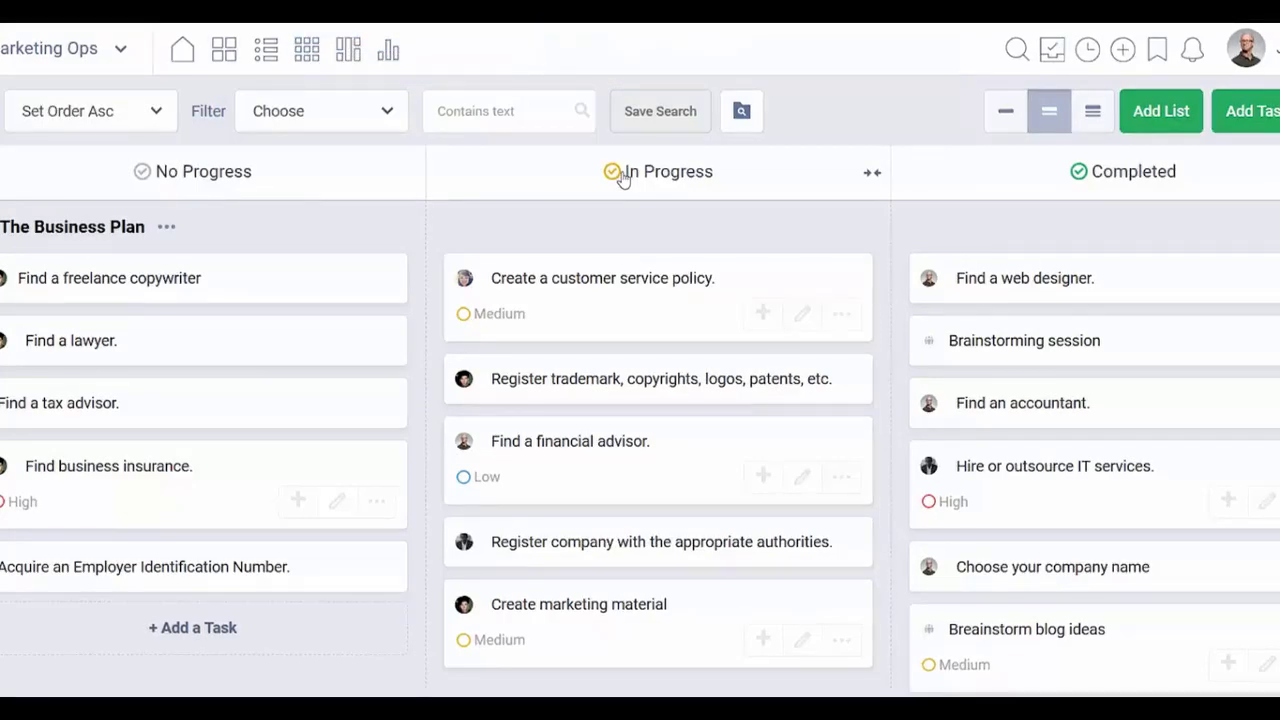
left_click(20, 302)
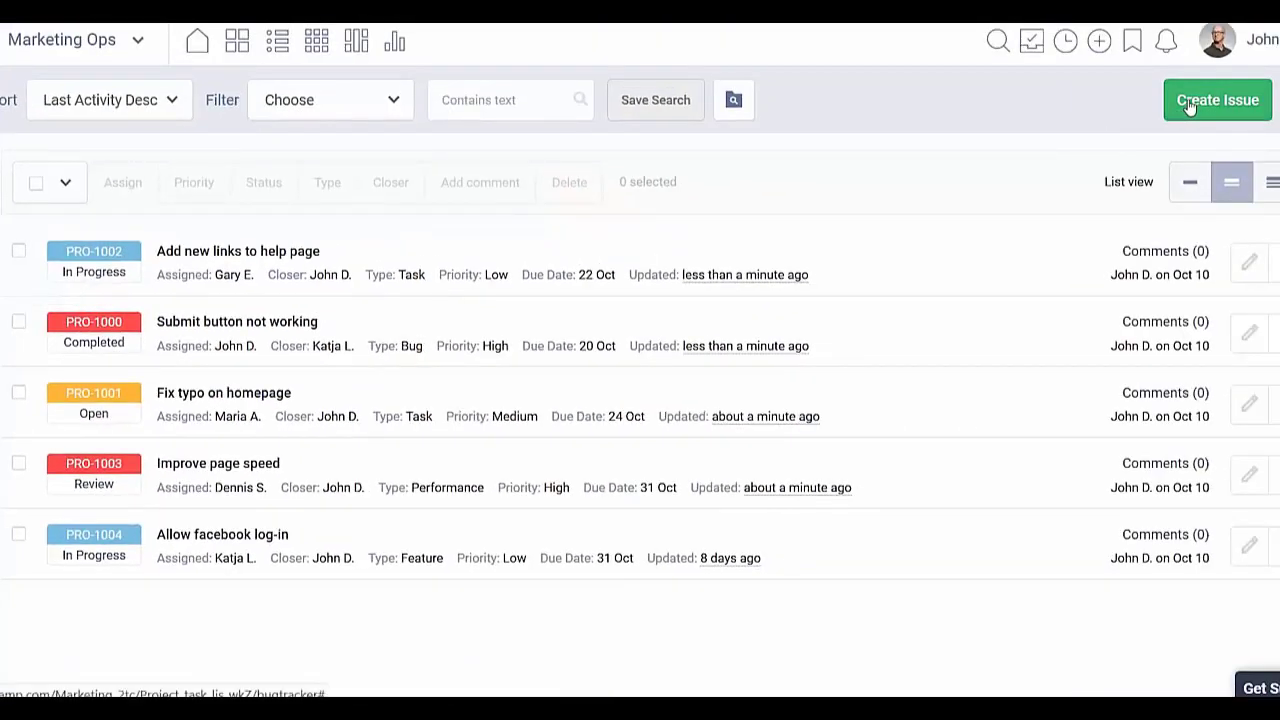
Step: Create the Low-priority bug 'Forgot password error', assigned to another team member, closer unchanged
left_click(1190, 106)
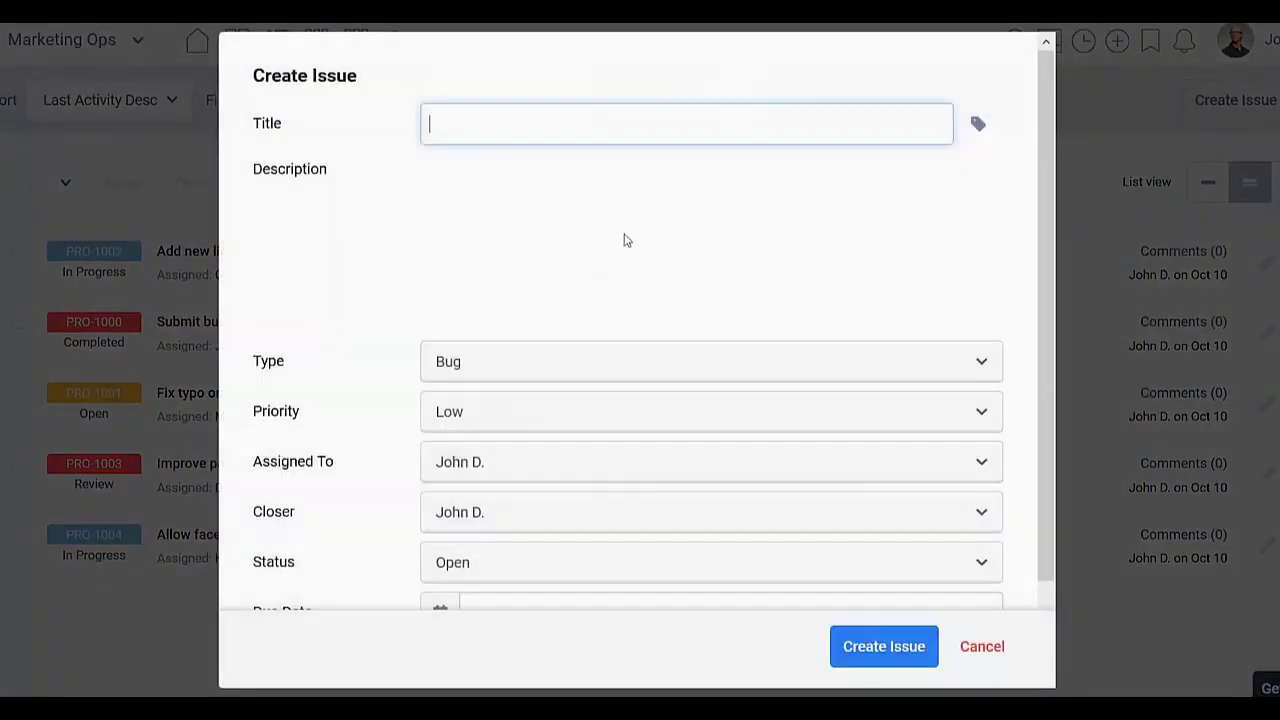
scroll(503, 385, "down", 1)
scroll(505, 387, "down", 1)
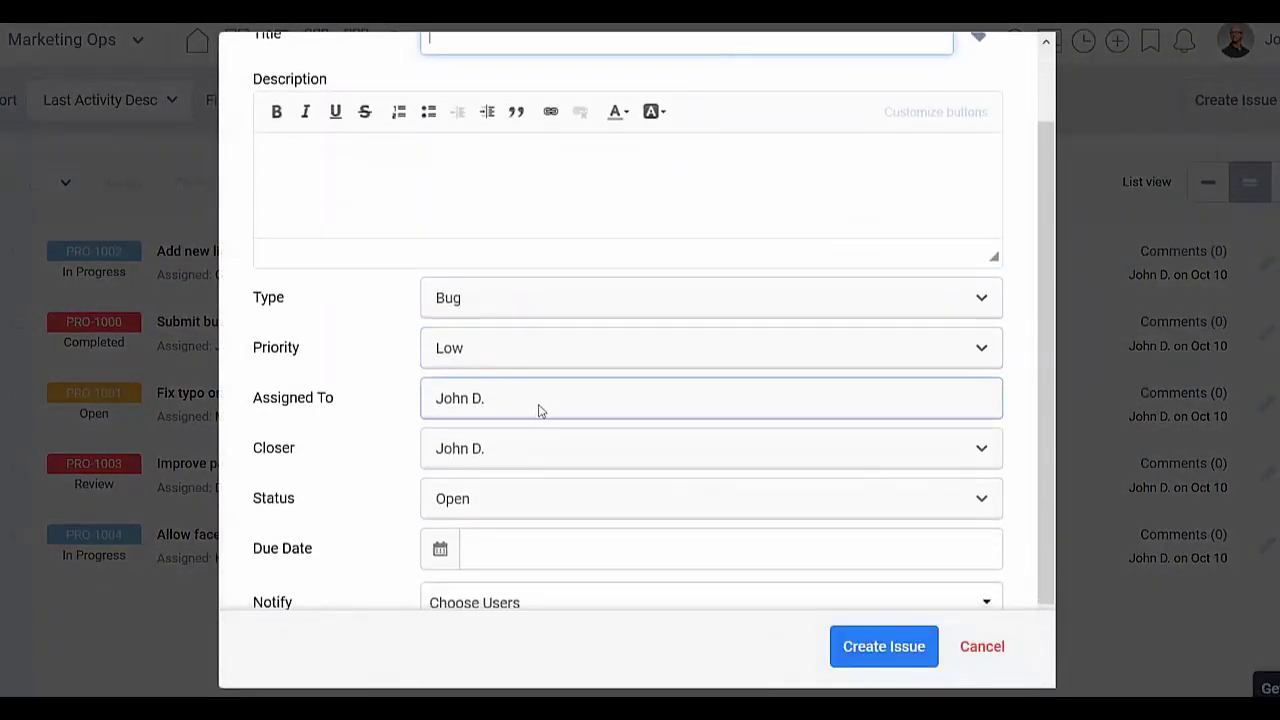
left_click(540, 409)
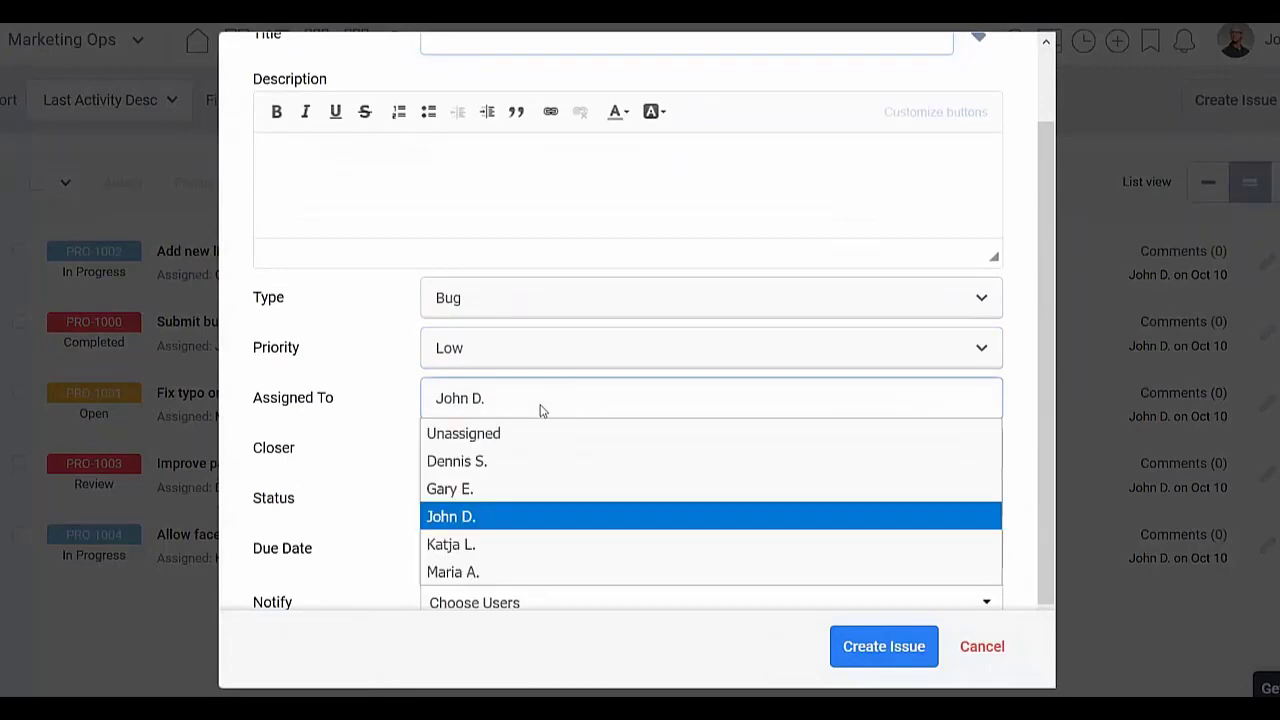
left_click(515, 466)
scroll(500, 405, "down", 2)
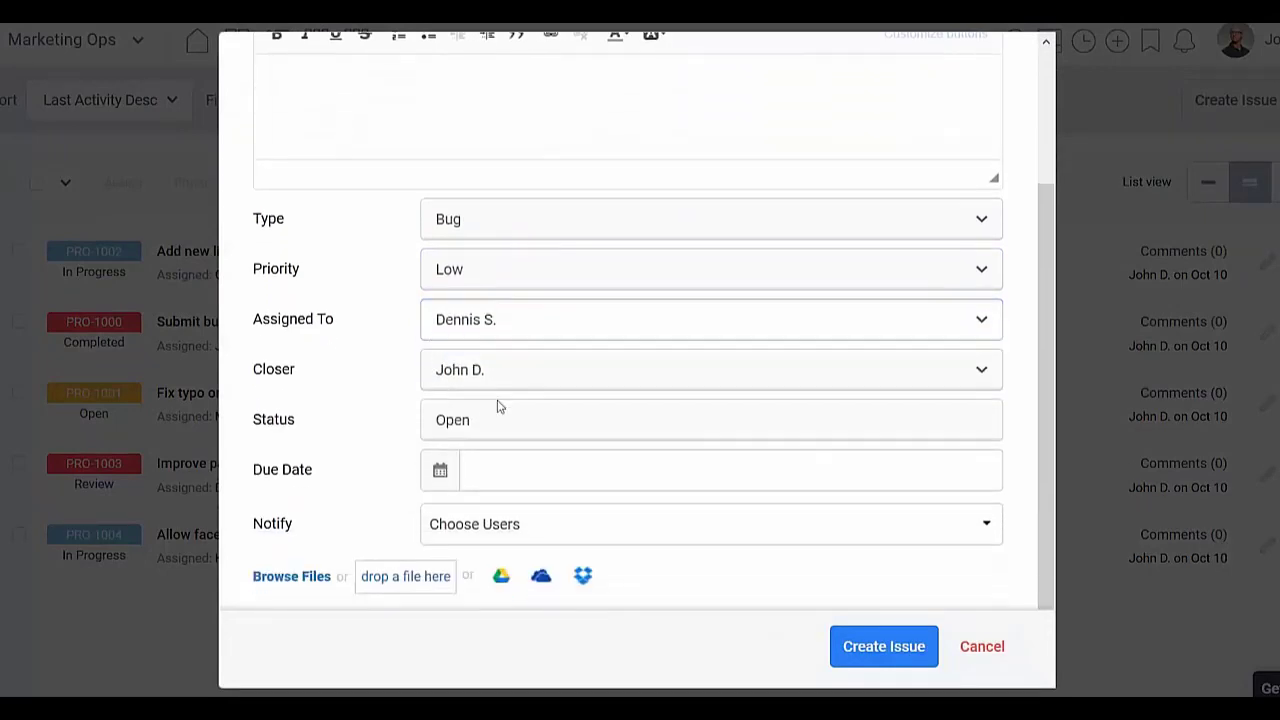
left_click(546, 372)
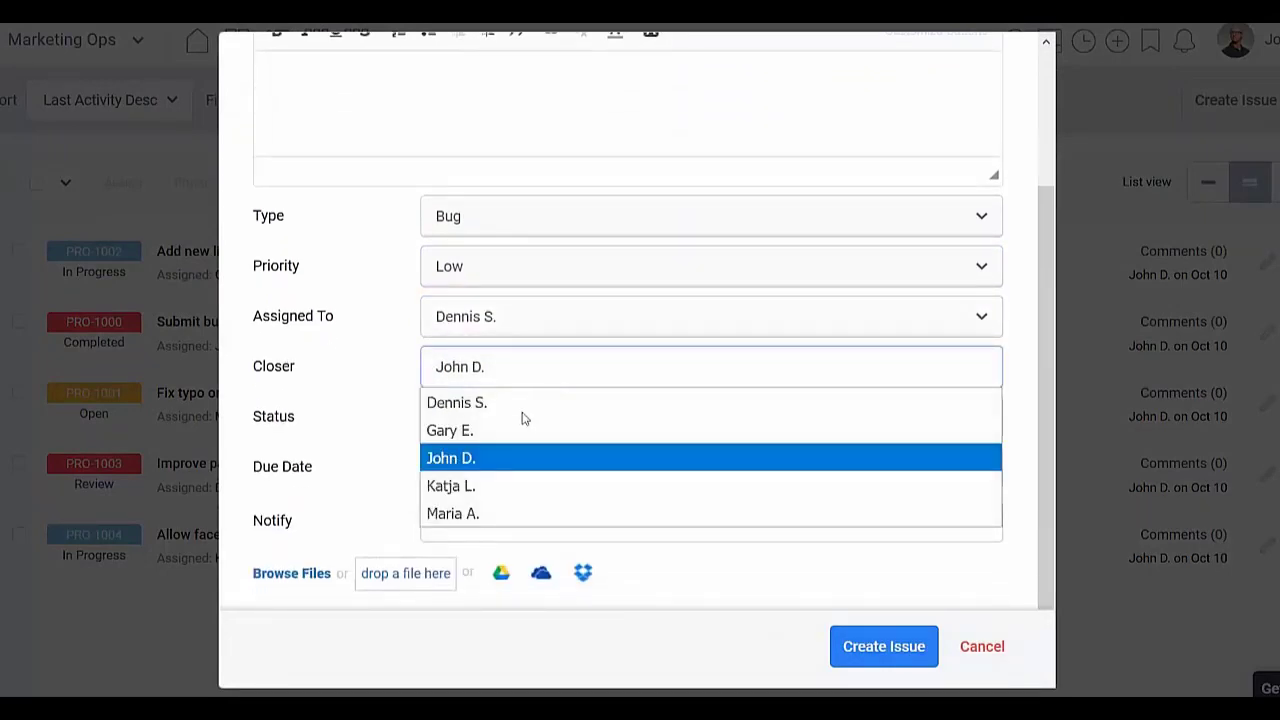
left_click(492, 460)
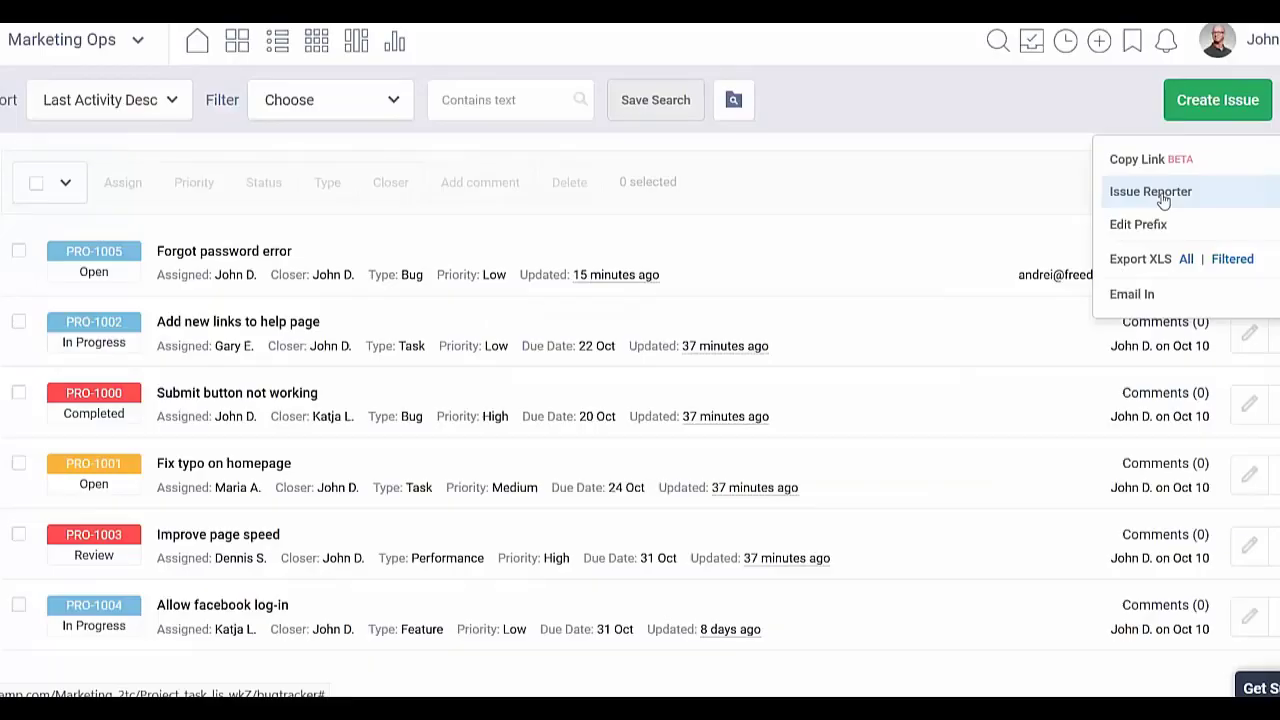
Step: Bring up the Issue Reporter embed code and copy the selected code
left_click(1160, 190)
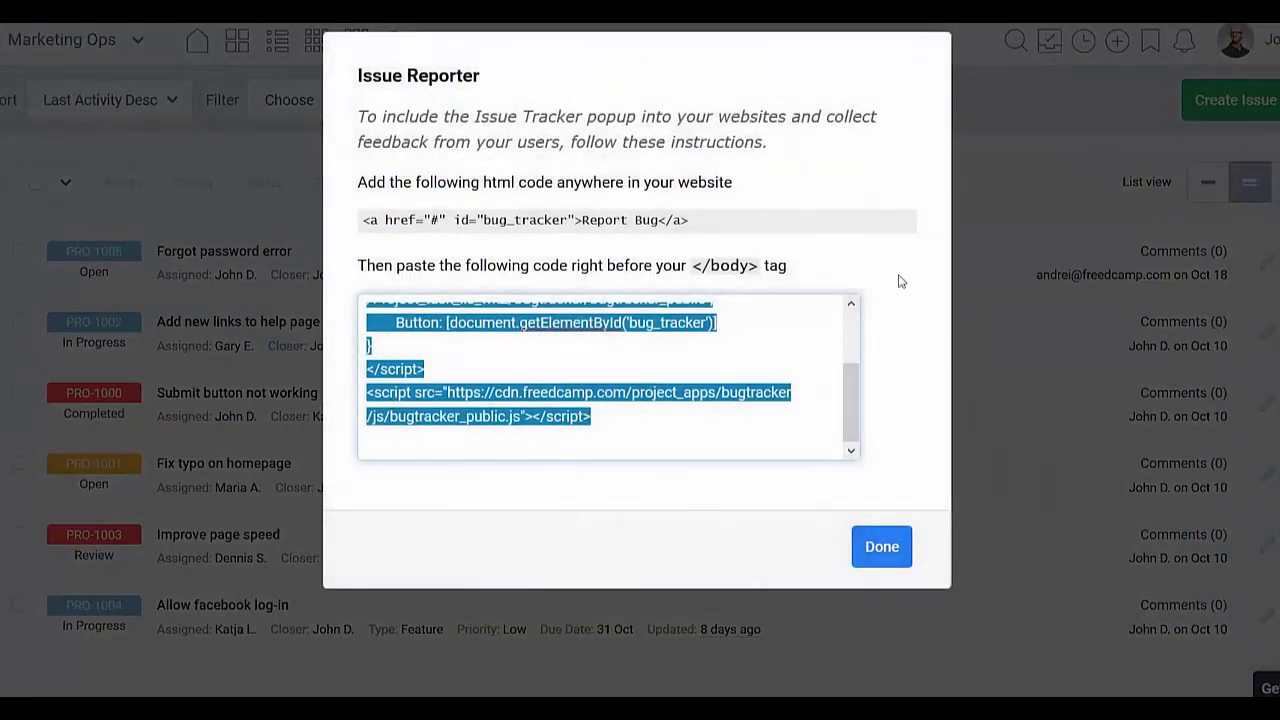
scroll(745, 354, "up", 3)
scroll(737, 360, "down", 3)
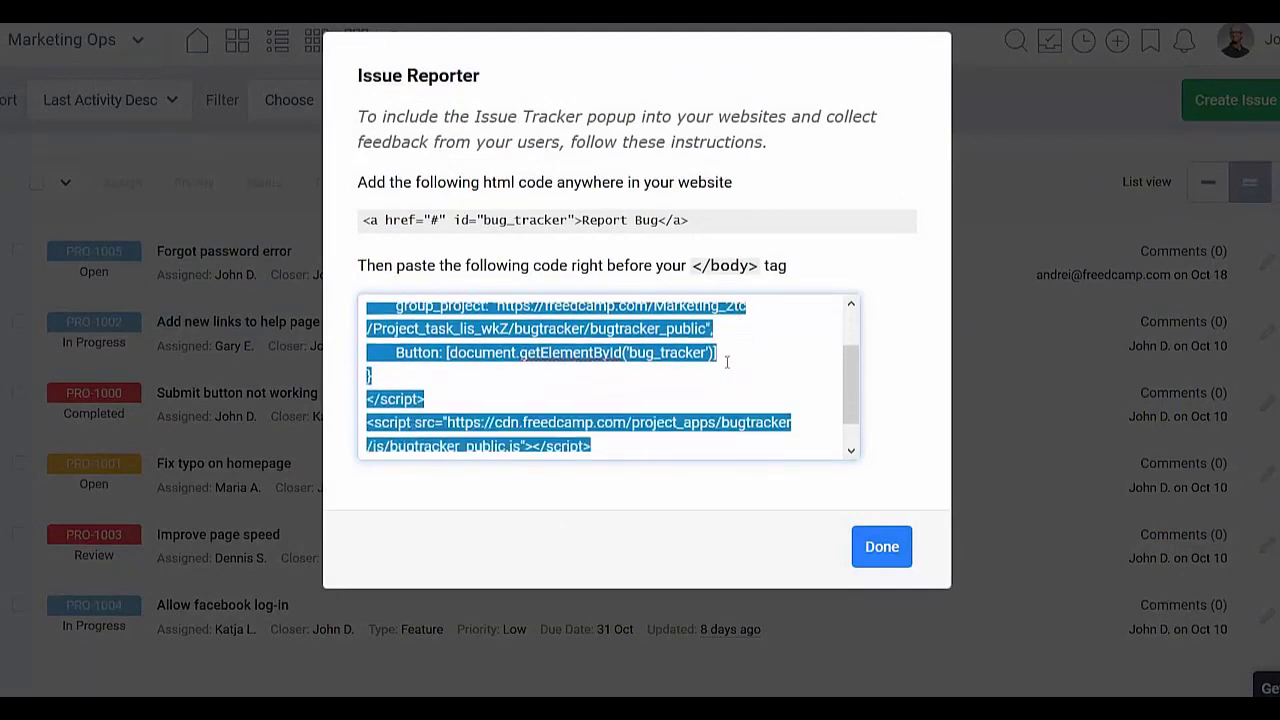
left_click(574, 443)
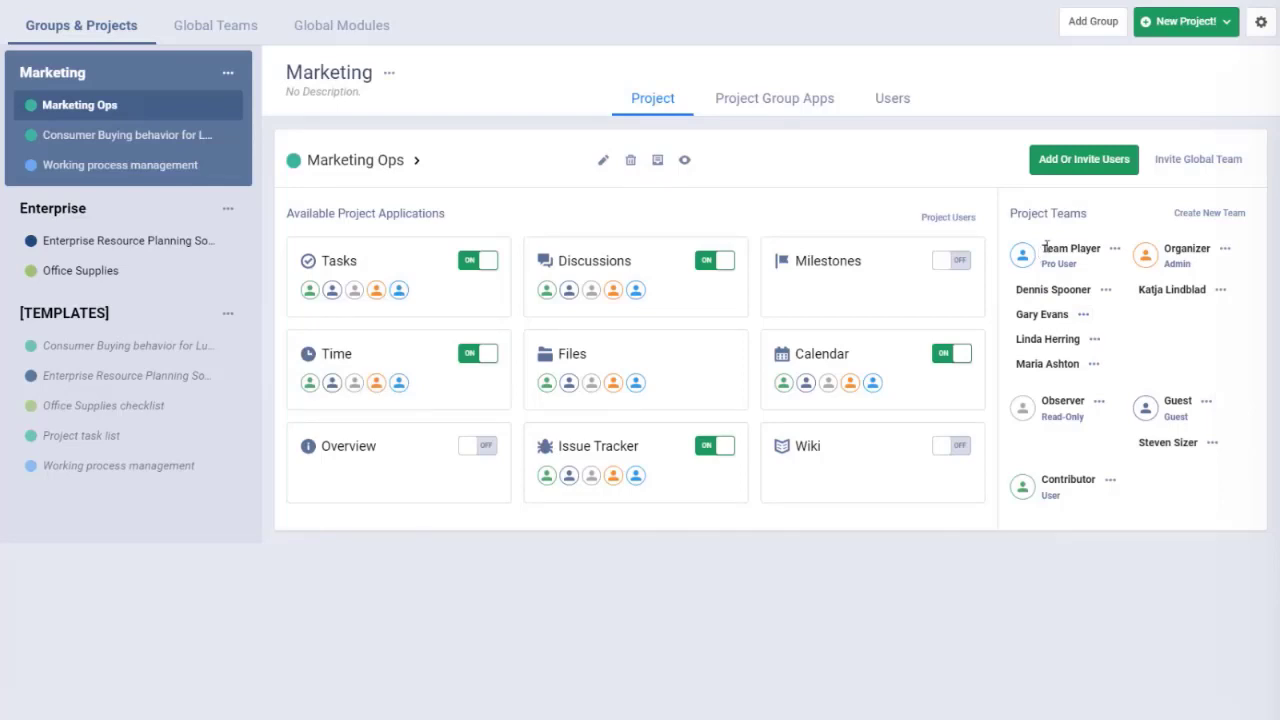
left_click_drag(1045, 246, 1076, 264)
left_click_drag(1163, 264, 1210, 248)
left_click_drag(1042, 400, 1077, 413)
left_click_drag(1164, 400, 1194, 402)
left_click_drag(1042, 479, 1060, 490)
left_click_drag(1041, 264, 1073, 263)
left_click(1261, 21)
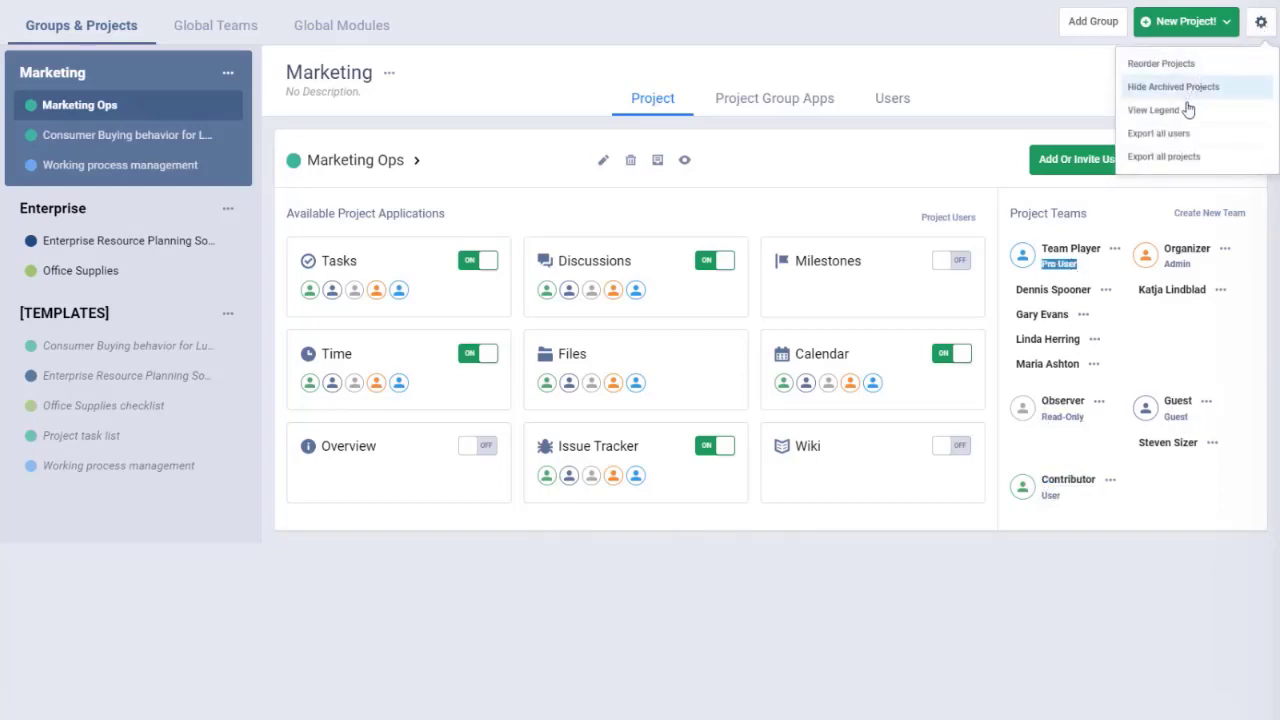
left_click(1155, 112)
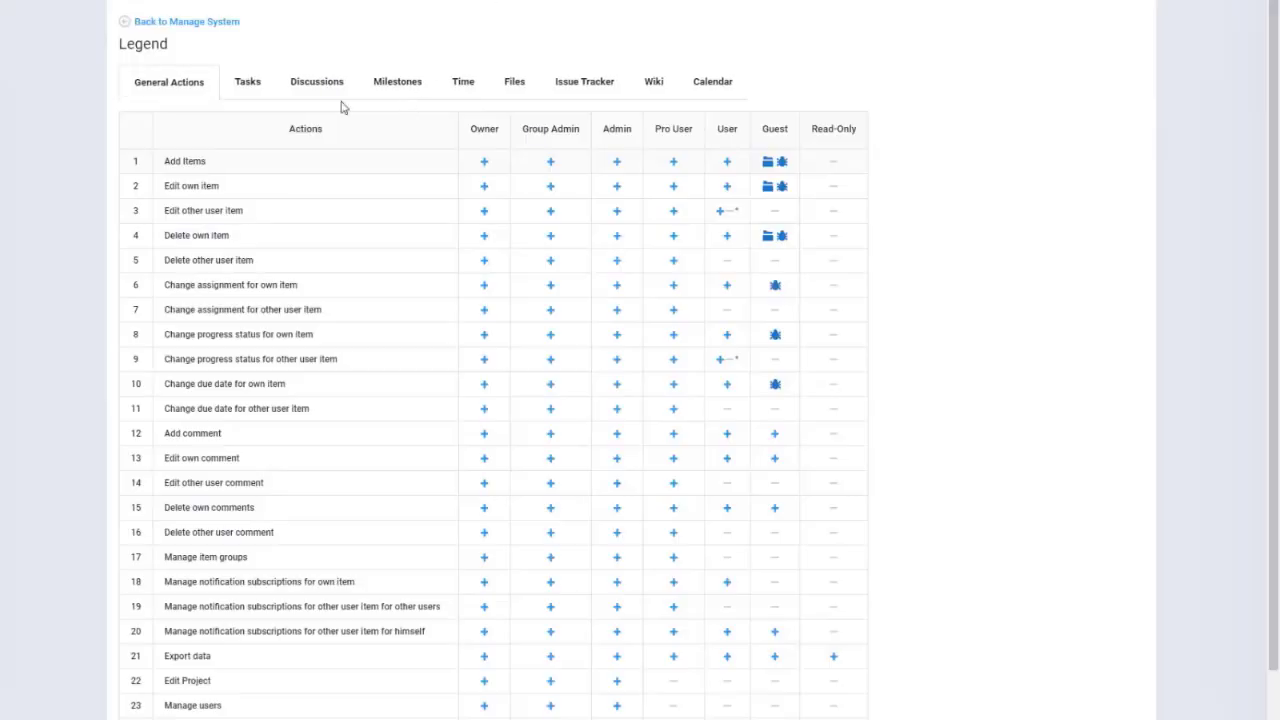
left_click_drag(603, 129, 857, 129)
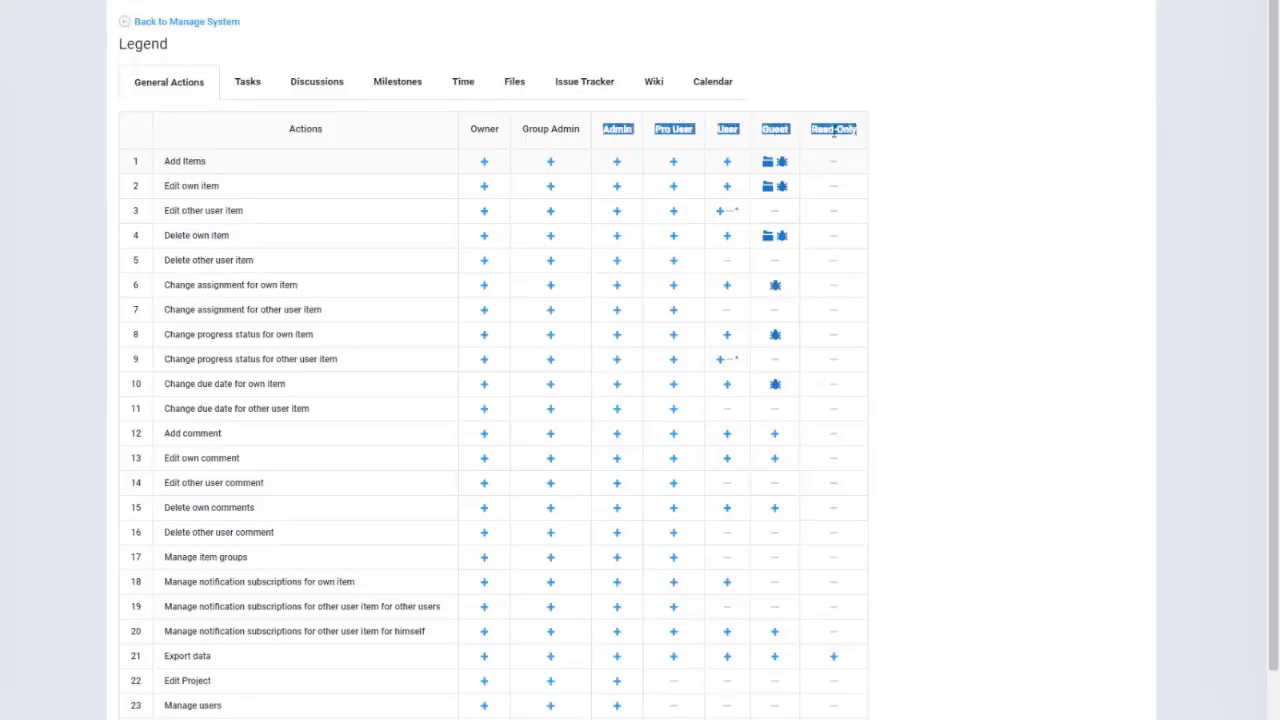
left_click(247, 84)
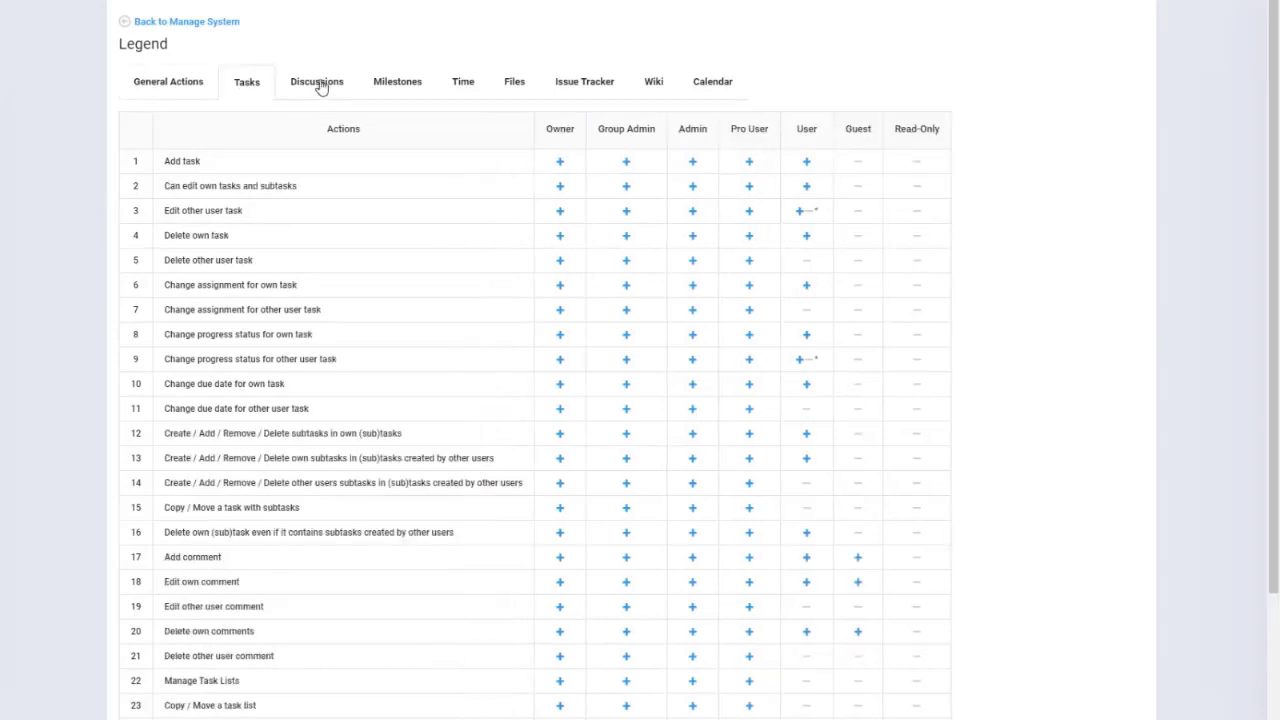
left_click(397, 82)
left_click_drag(662, 129, 862, 129)
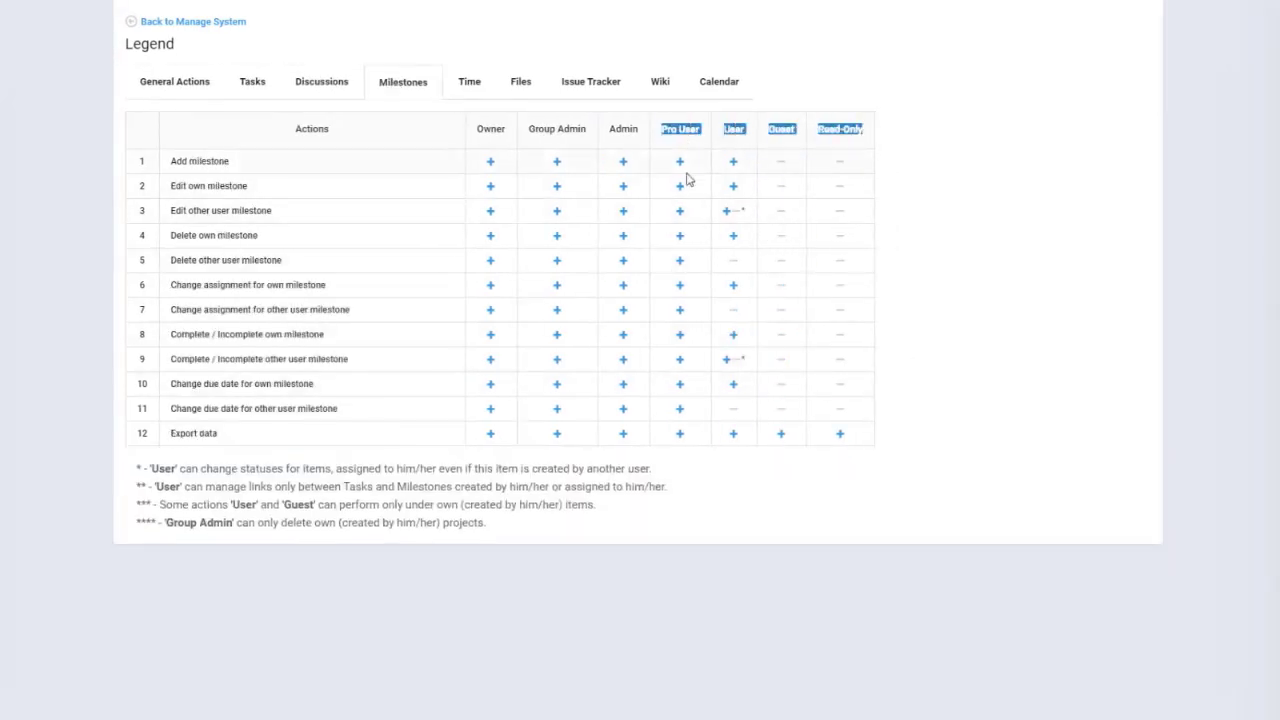
left_click(448, 84)
left_click(519, 86)
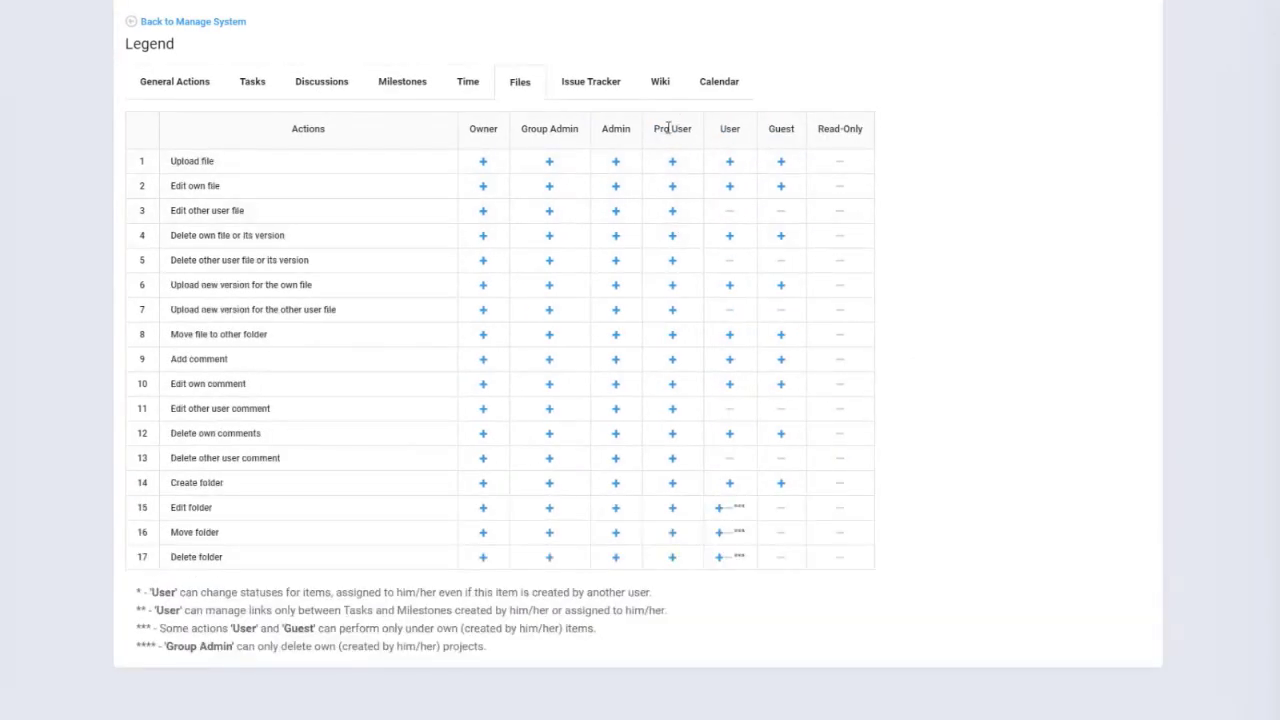
left_click_drag(604, 129, 877, 134)
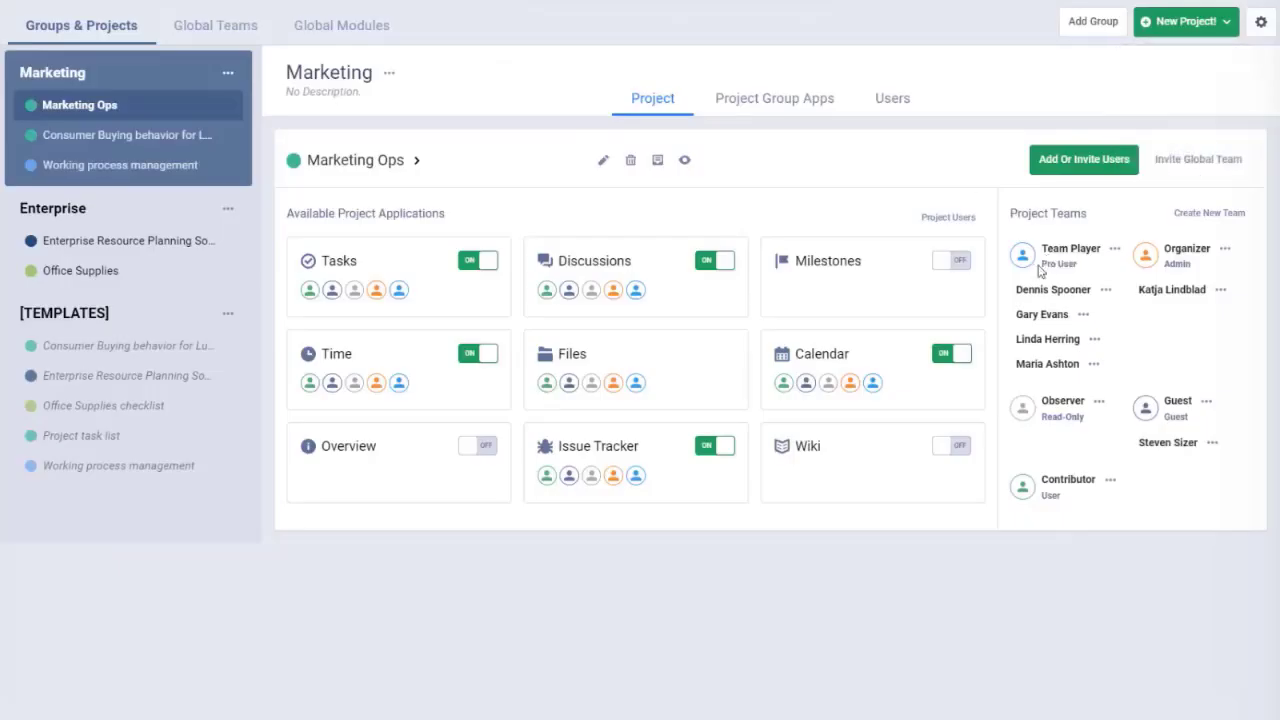
Step: Rename the Organizer team to PM and save it
left_click(1224, 249)
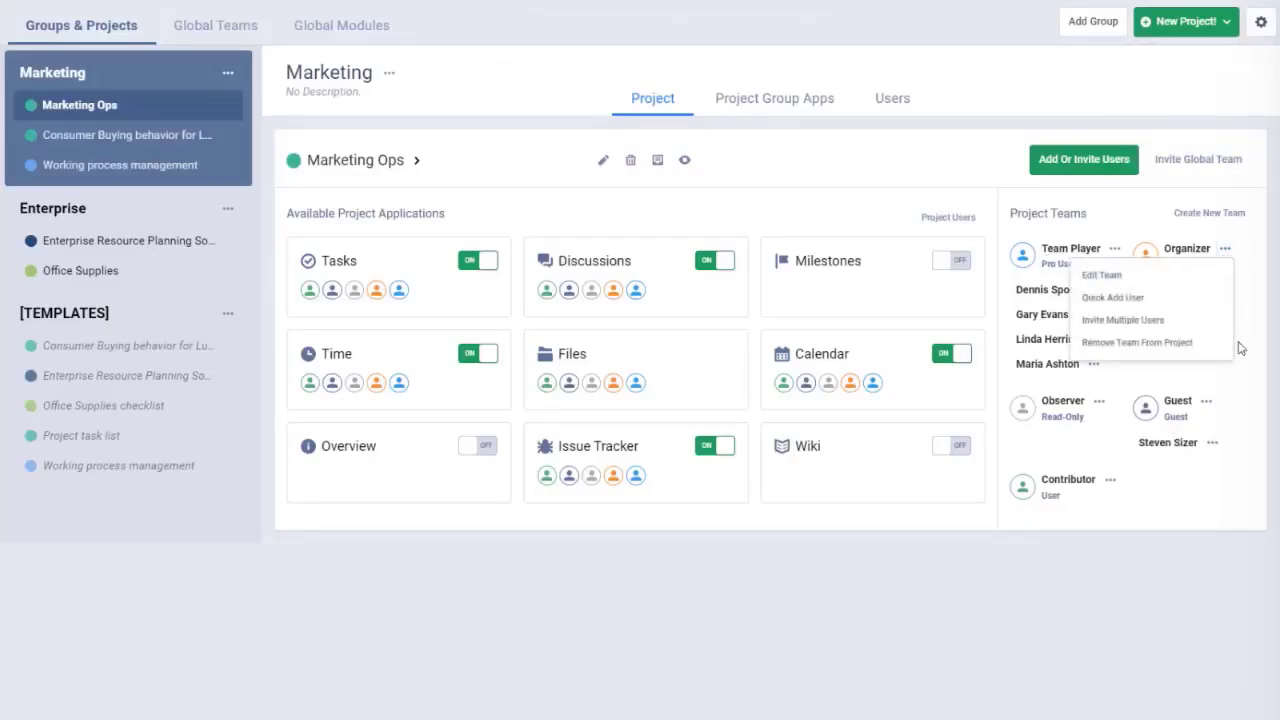
left_click(1160, 298)
type("PM")
left_click(1230, 375)
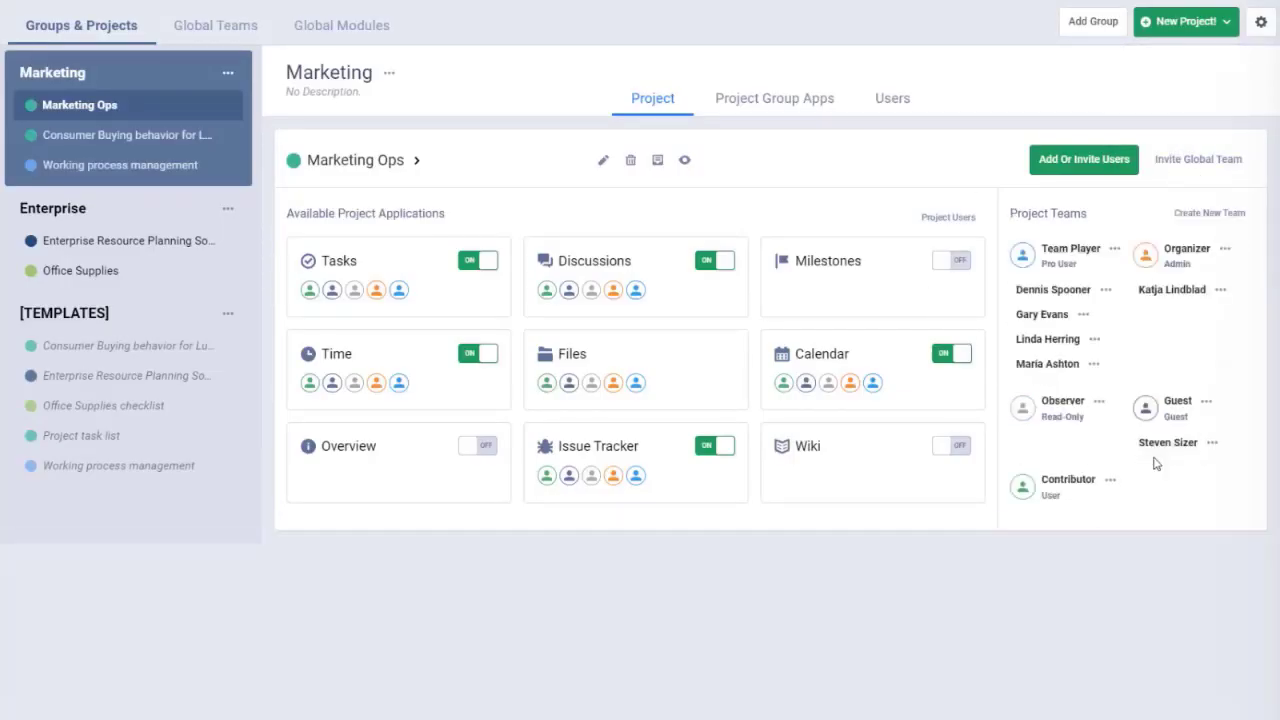
Step: Create a Stakeholders team with Read-Only permission, added to all applications
left_click(1209, 212)
type("Stakeholders")
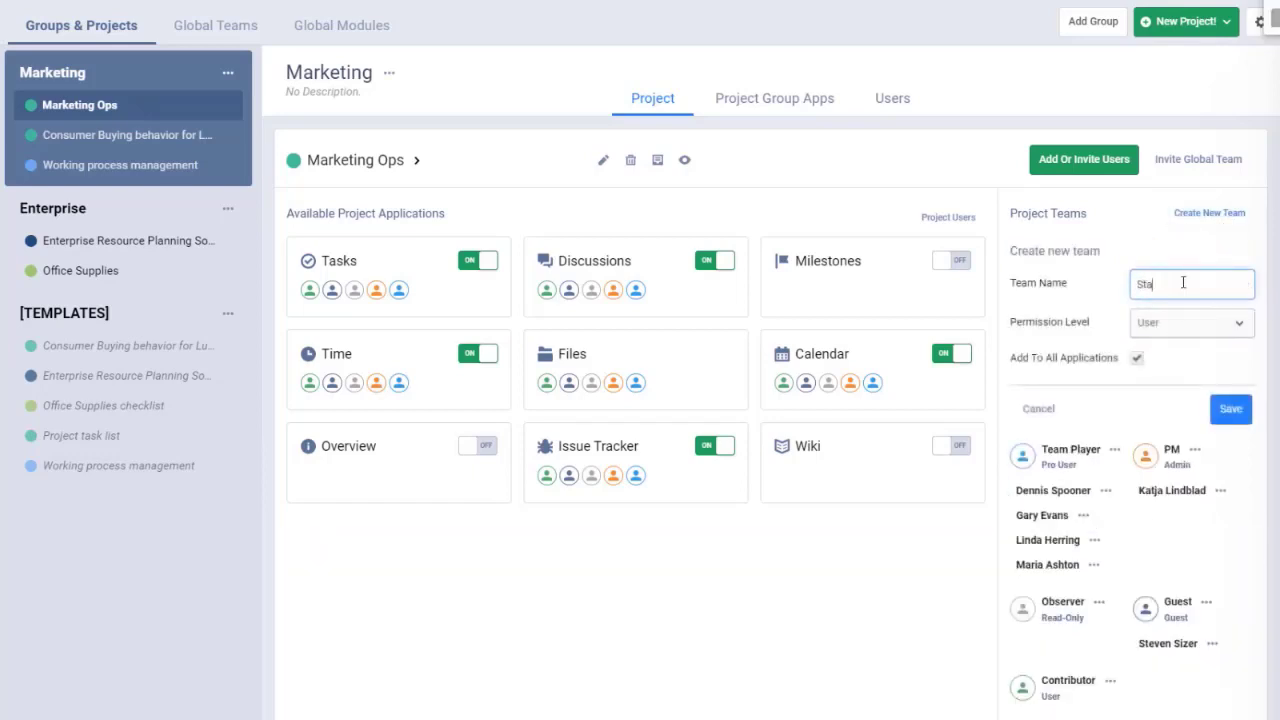
left_click(1190, 322)
left_click(1155, 414)
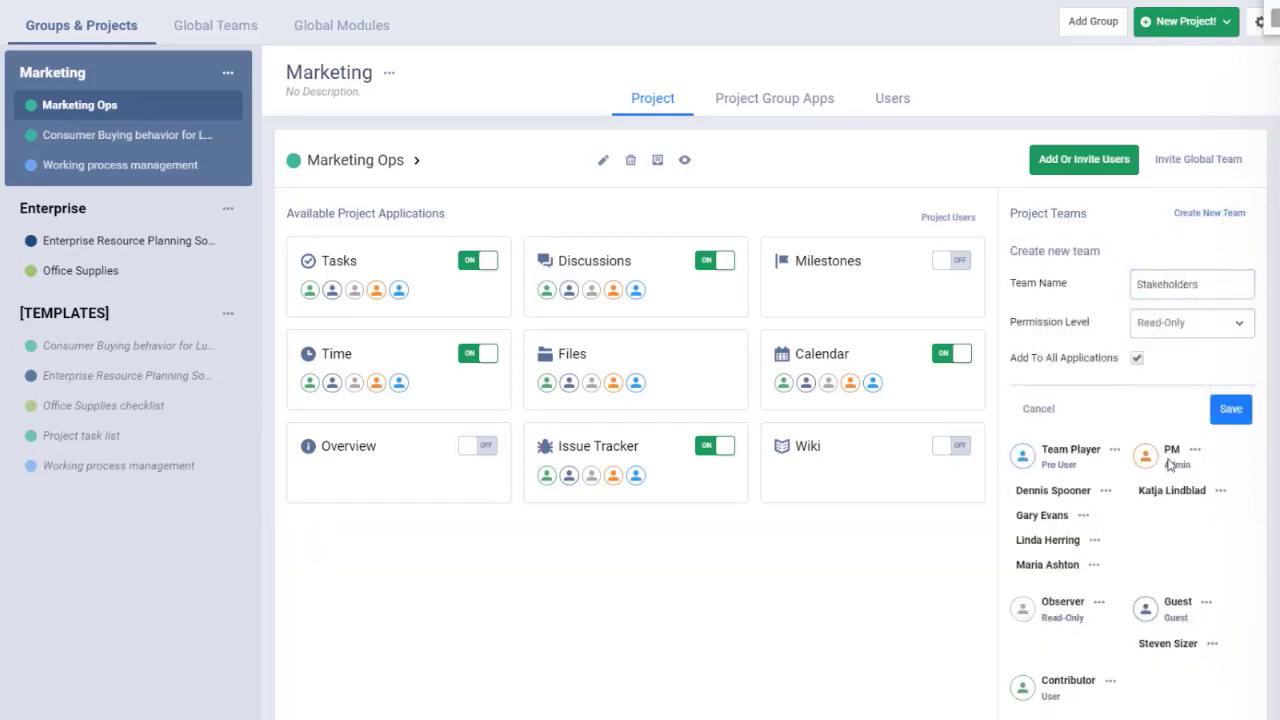
left_click(1138, 360)
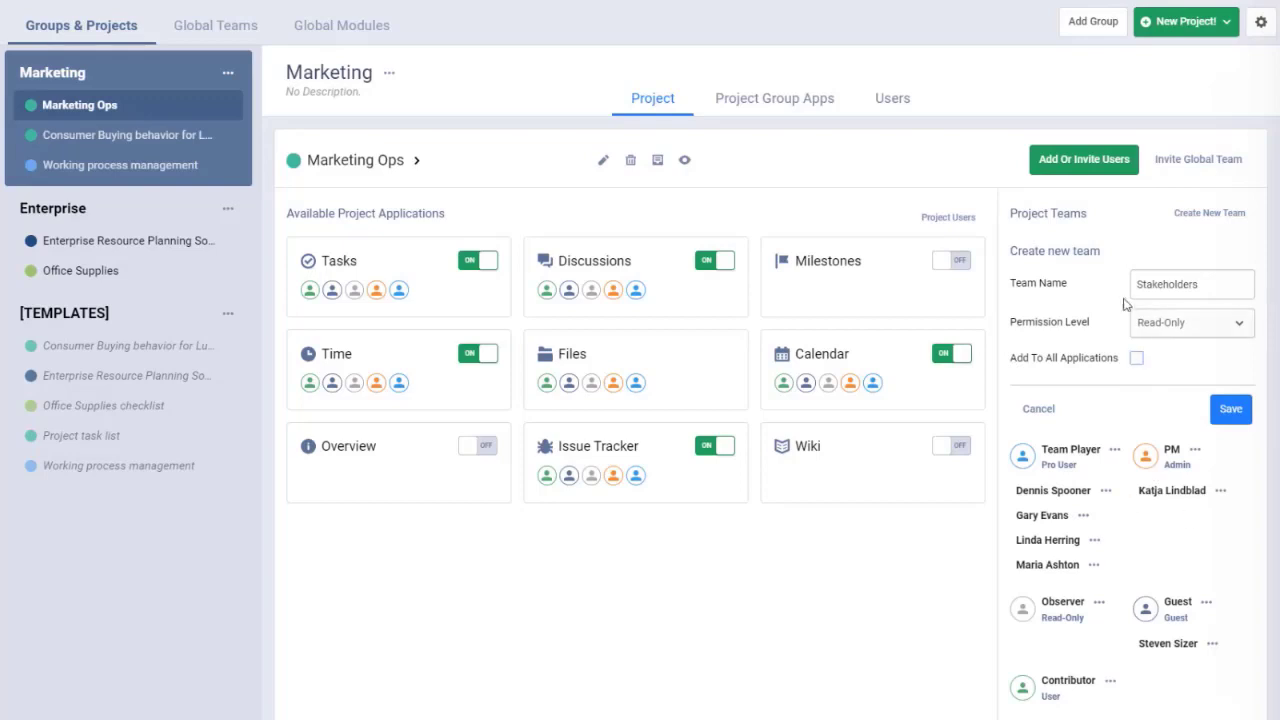
left_click(1137, 358)
left_click(1238, 410)
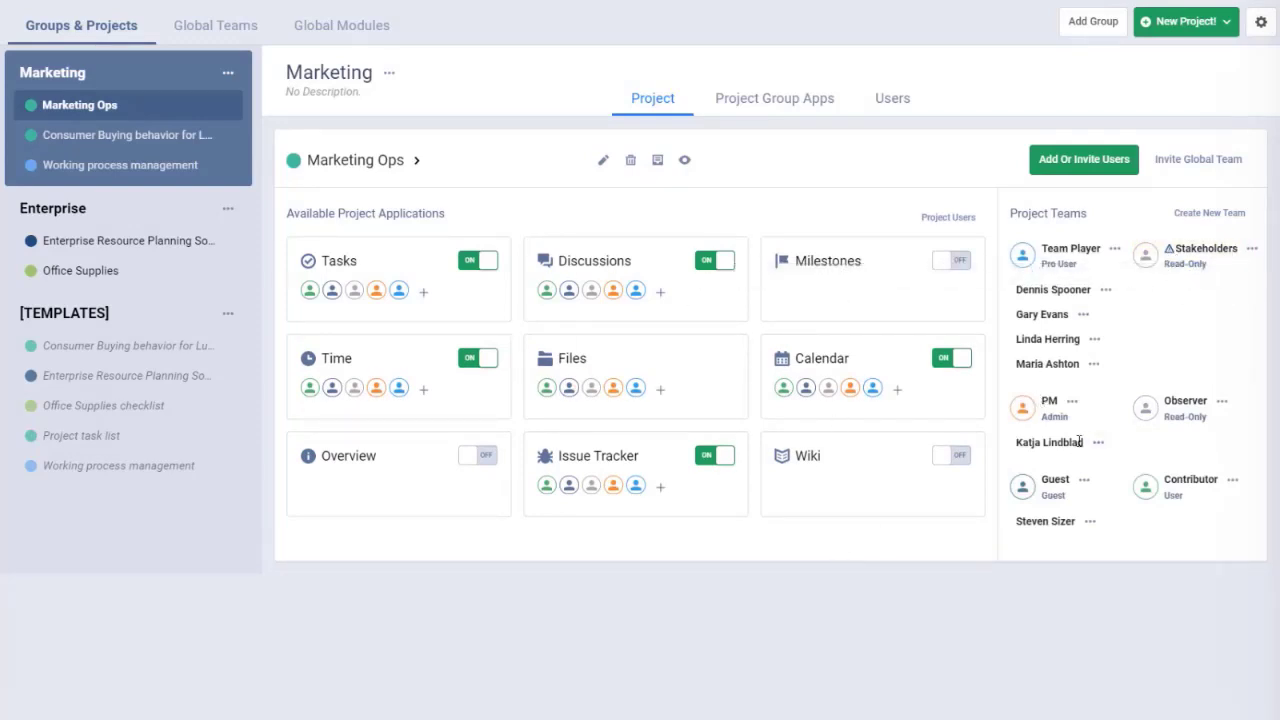
Step: Grant the Stakeholders team access to the Calendar app and check its Read-Only level
left_click(897, 389)
left_click(808, 440)
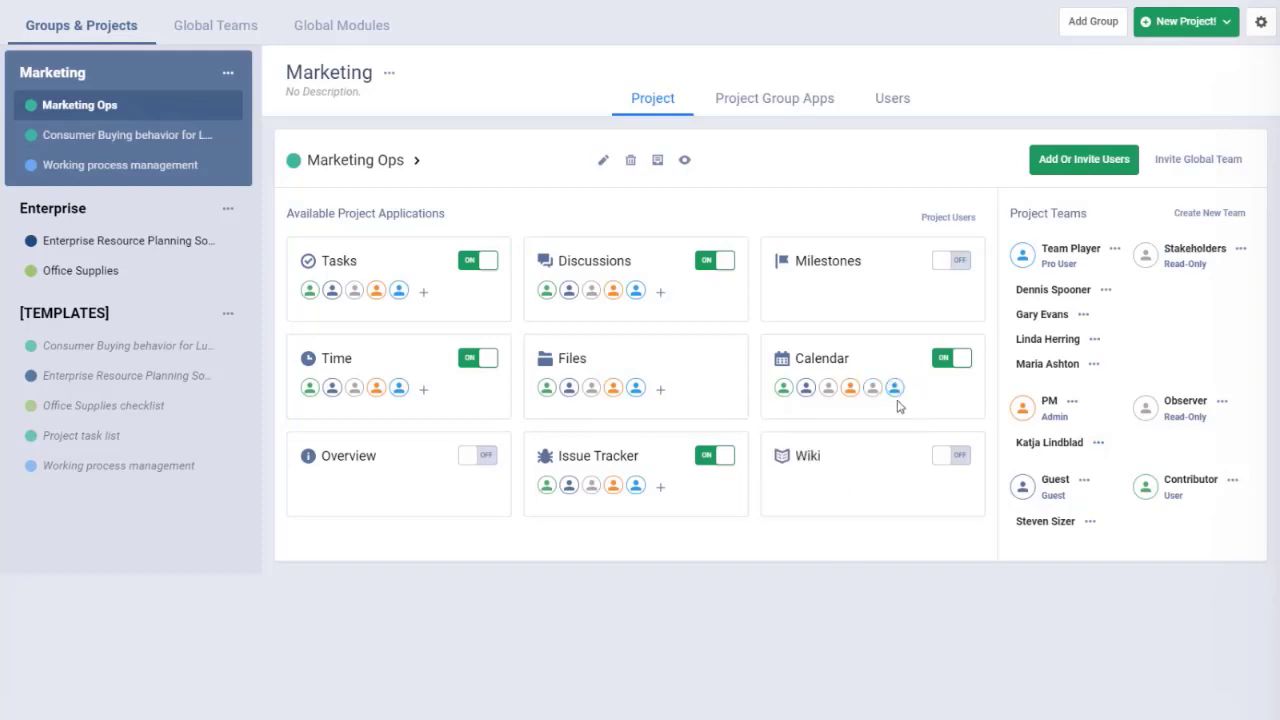
left_click_drag(1165, 263, 1212, 274)
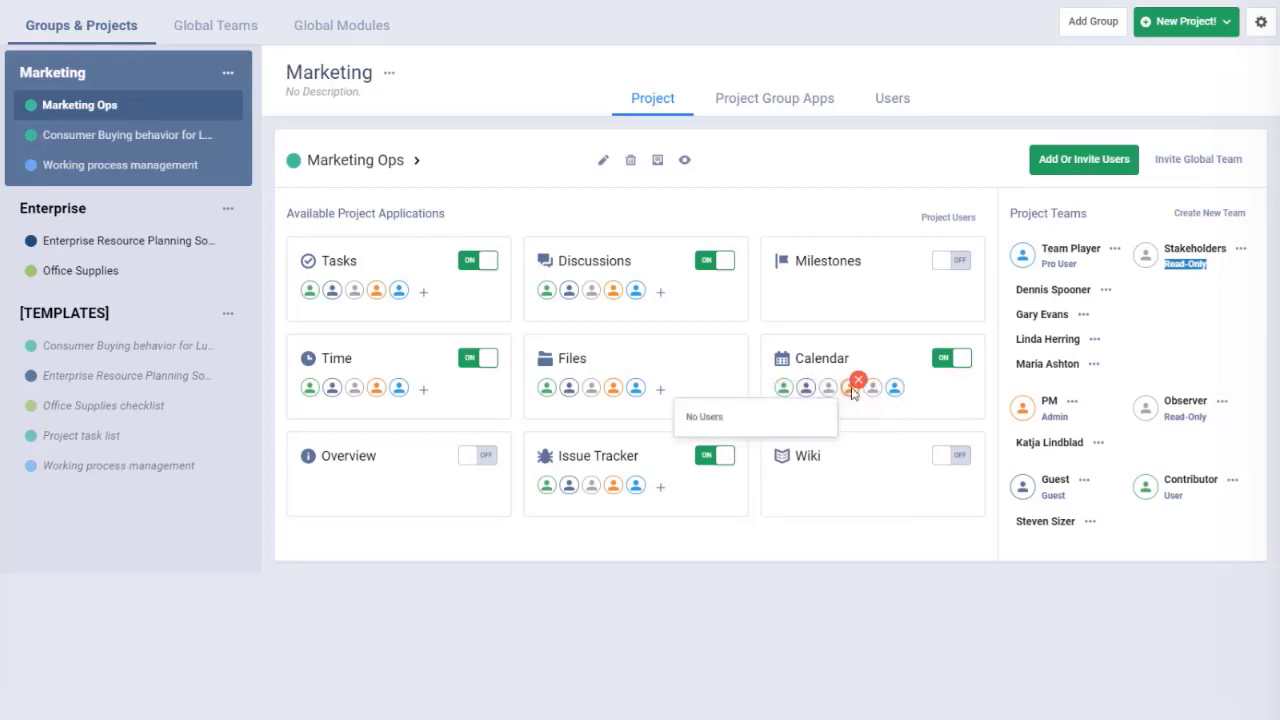
Step: Start and cancel a user invitation, then compare Stakeholders, Observer and Team Player levels
mouse_move(872, 393)
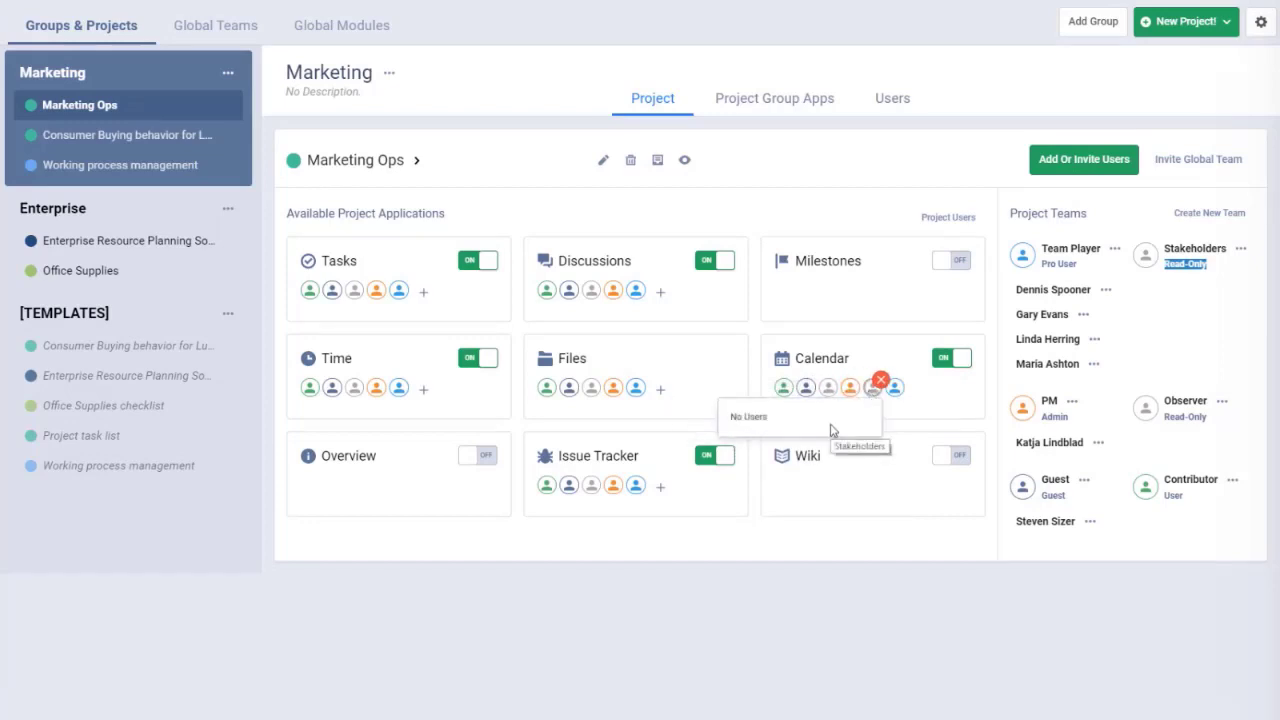
left_click(1106, 161)
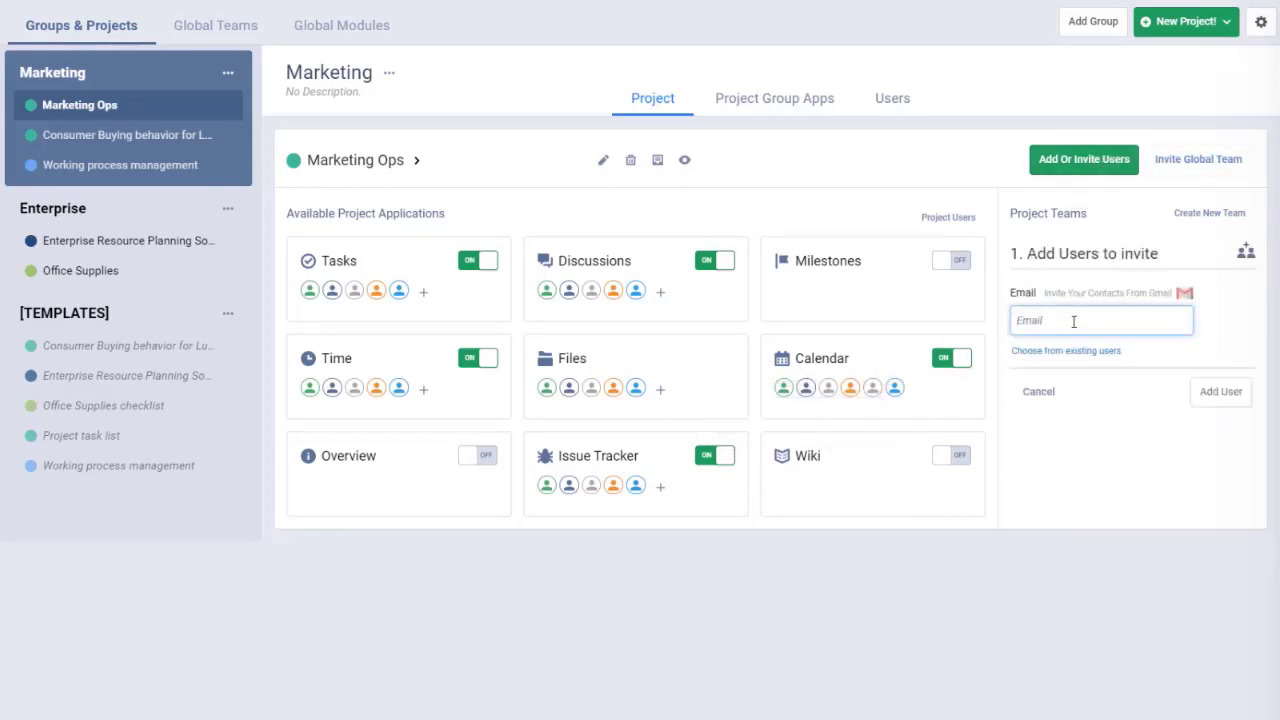
left_click(1042, 393)
left_click_drag(1164, 249, 1208, 264)
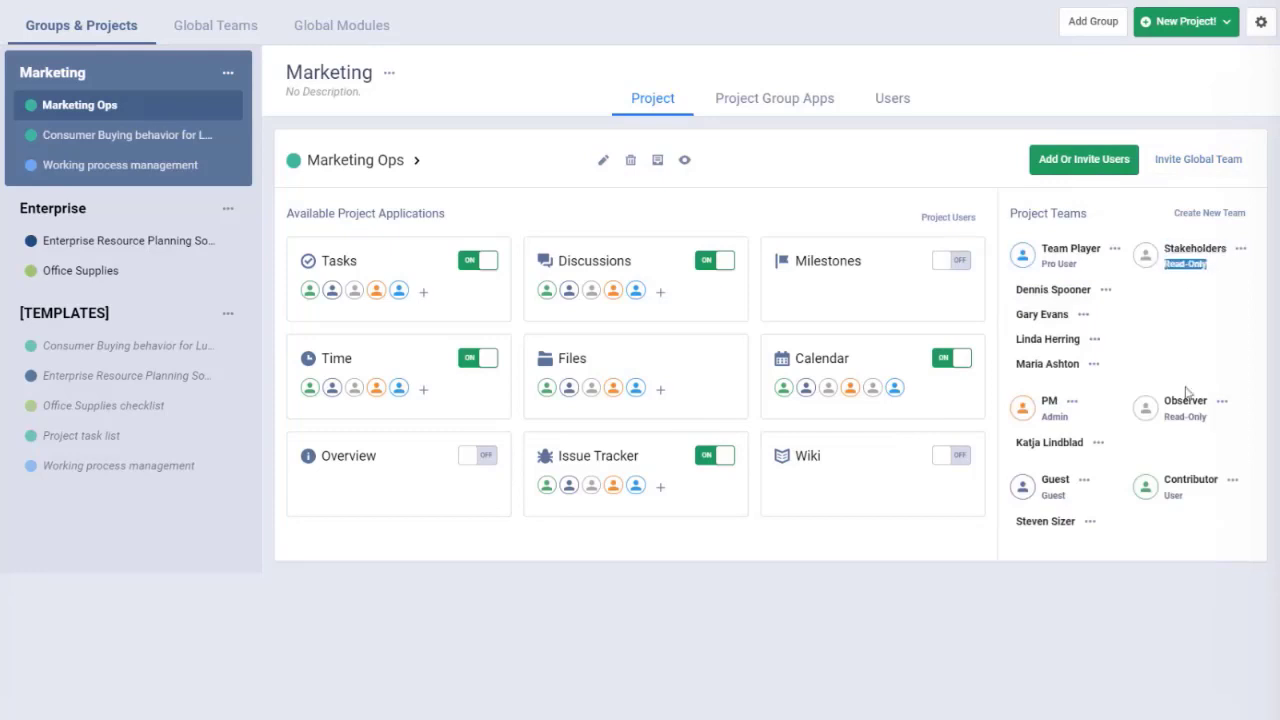
left_click_drag(1164, 417, 1208, 417)
left_click_drag(1042, 264, 1082, 271)
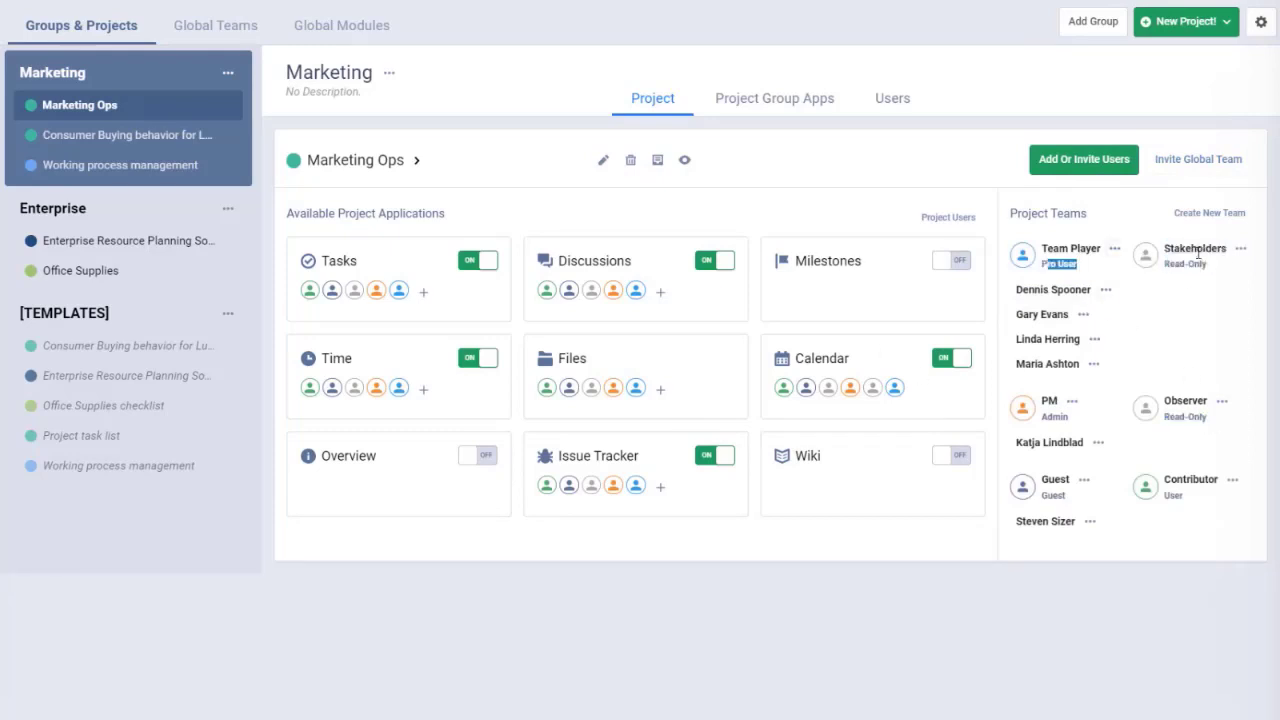
left_click_drag(1164, 249, 1212, 249)
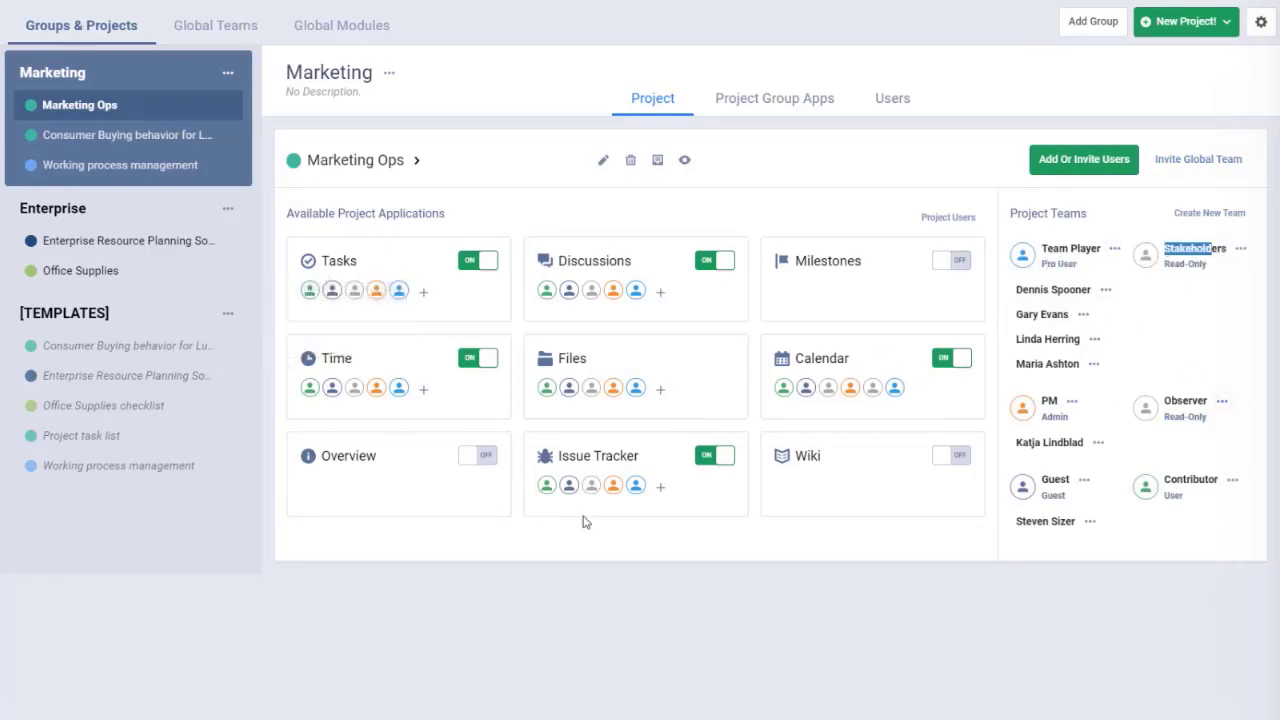